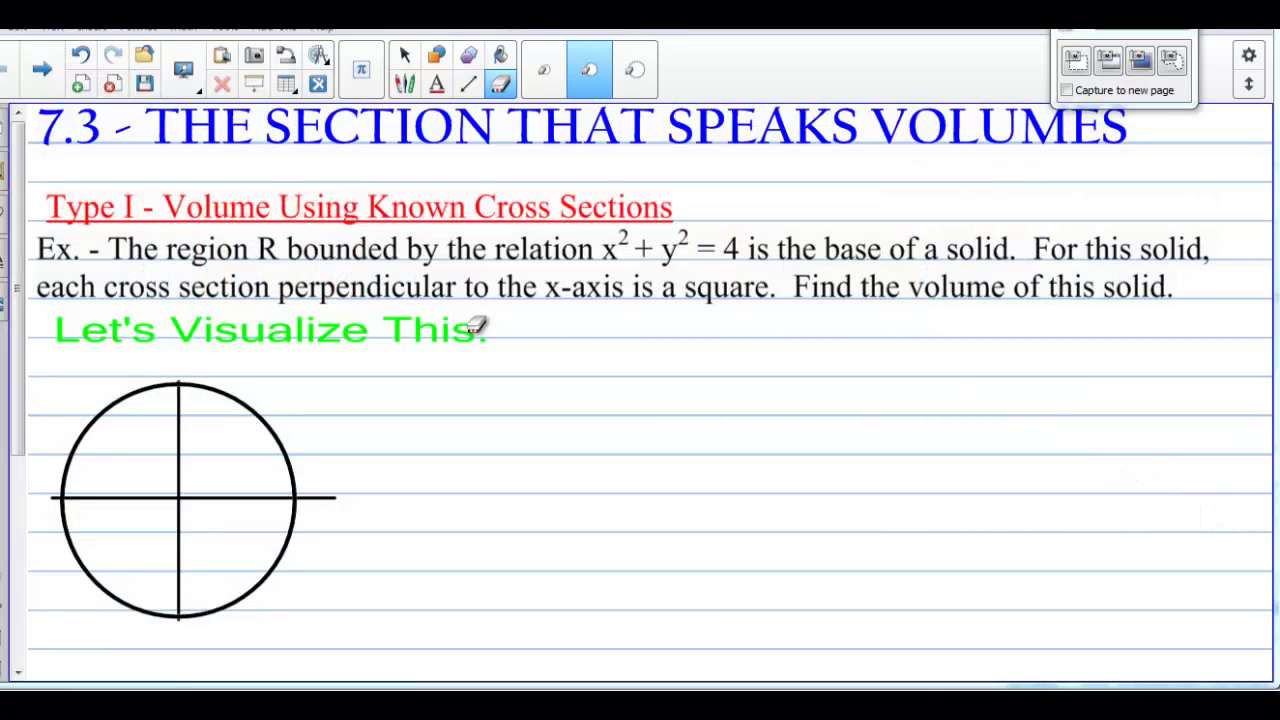
# With the pen, label the top and bottom of the circle's vertical axis 2 and -2.
pyautogui.click(404, 85)
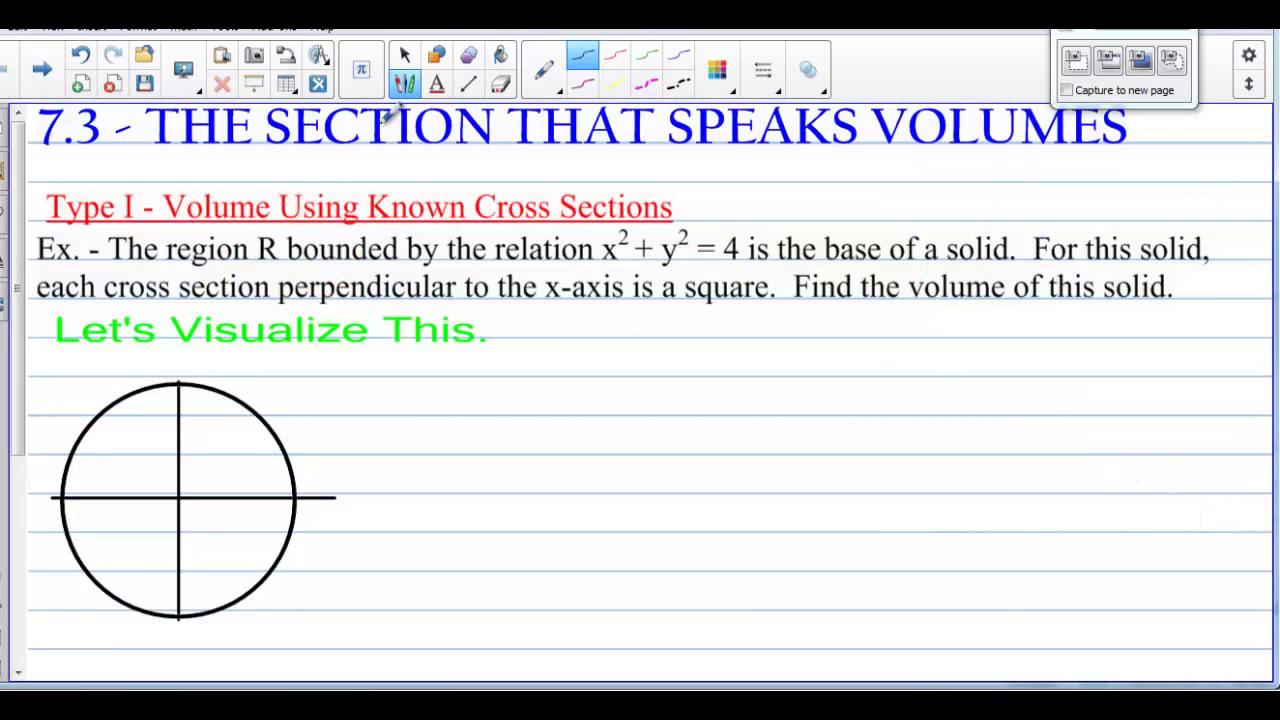
pyautogui.moveTo(1100, 32); pyautogui.dragTo(1107, 12)
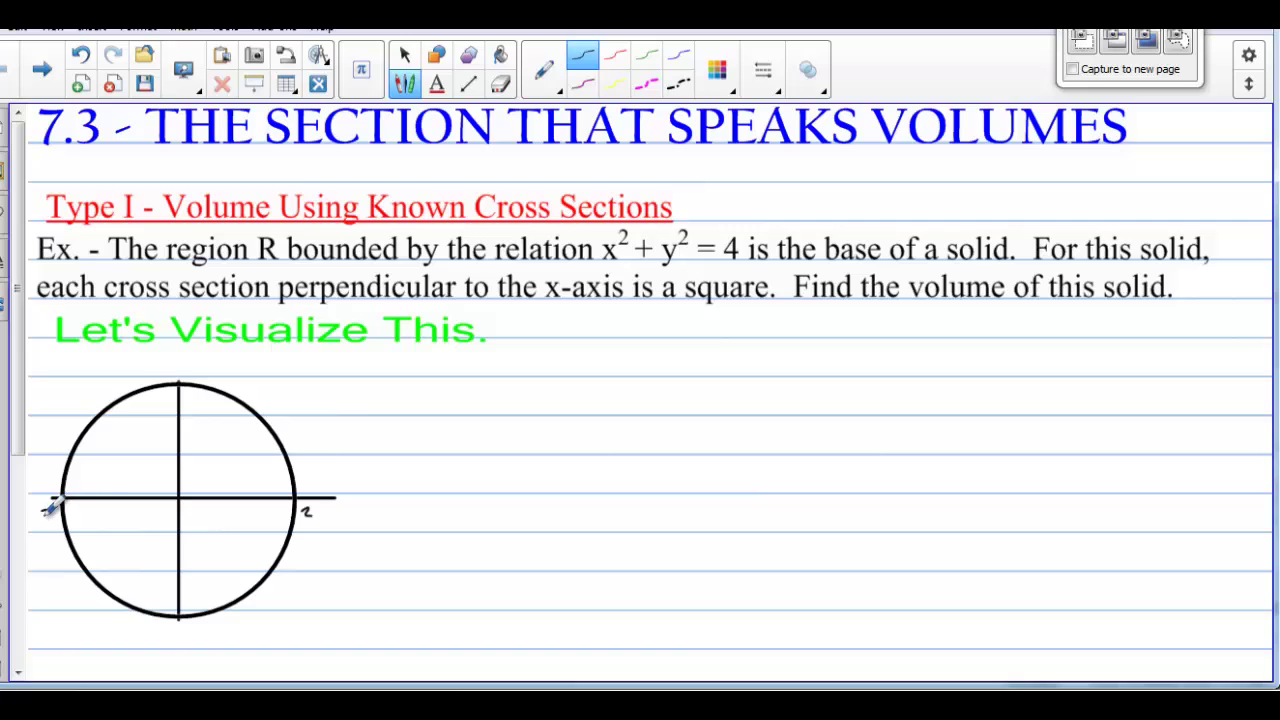
pyautogui.moveTo(182, 368); pyautogui.dragTo(193, 375)
pyautogui.moveTo(174, 628); pyautogui.dragTo(186, 640)
# In Sketchpad, lay the base flat, show four squares, then sweep one square (area 13.1 at x = -0.85).
pyautogui.hotkey('alt', 'Tab')
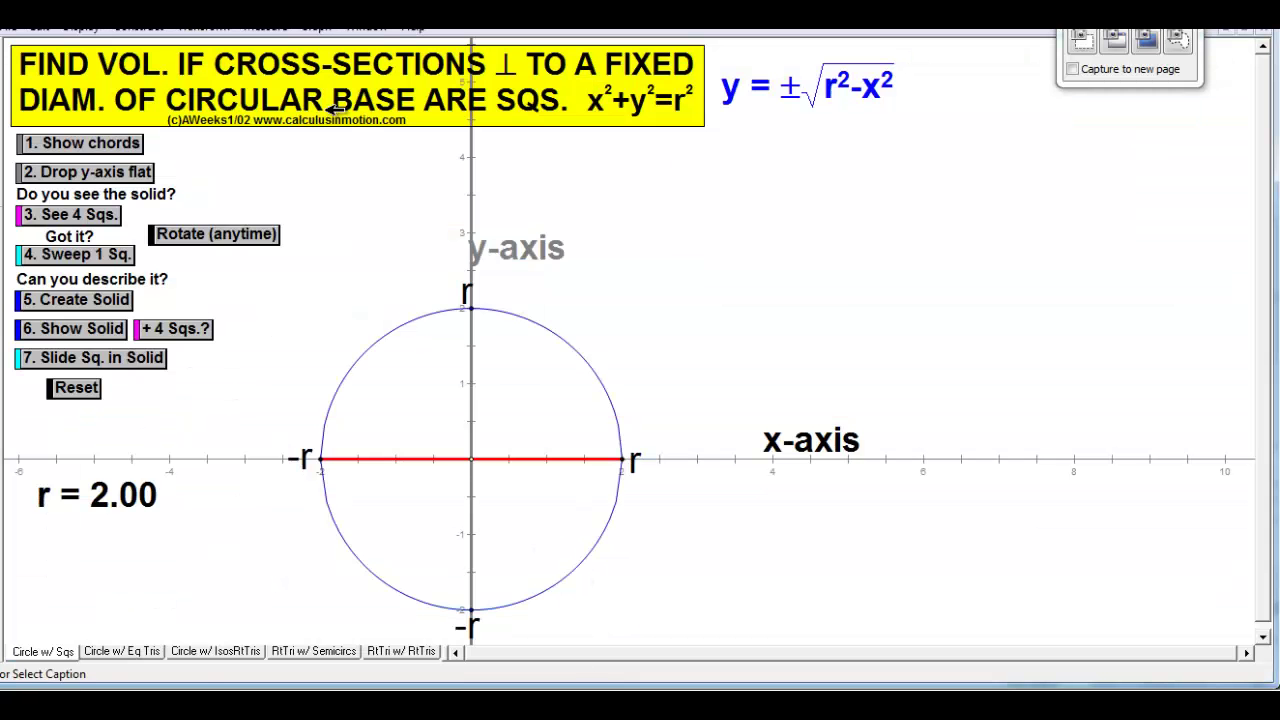
pyautogui.click(80, 176)
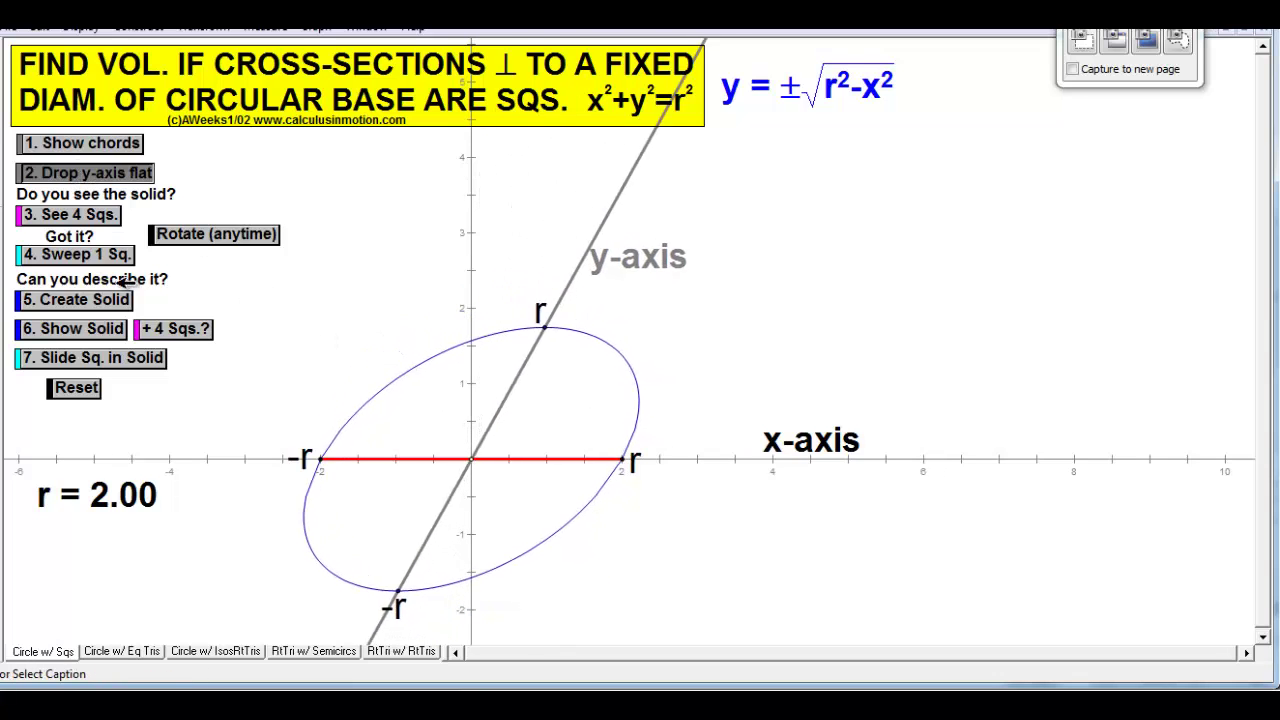
pyautogui.click(72, 215)
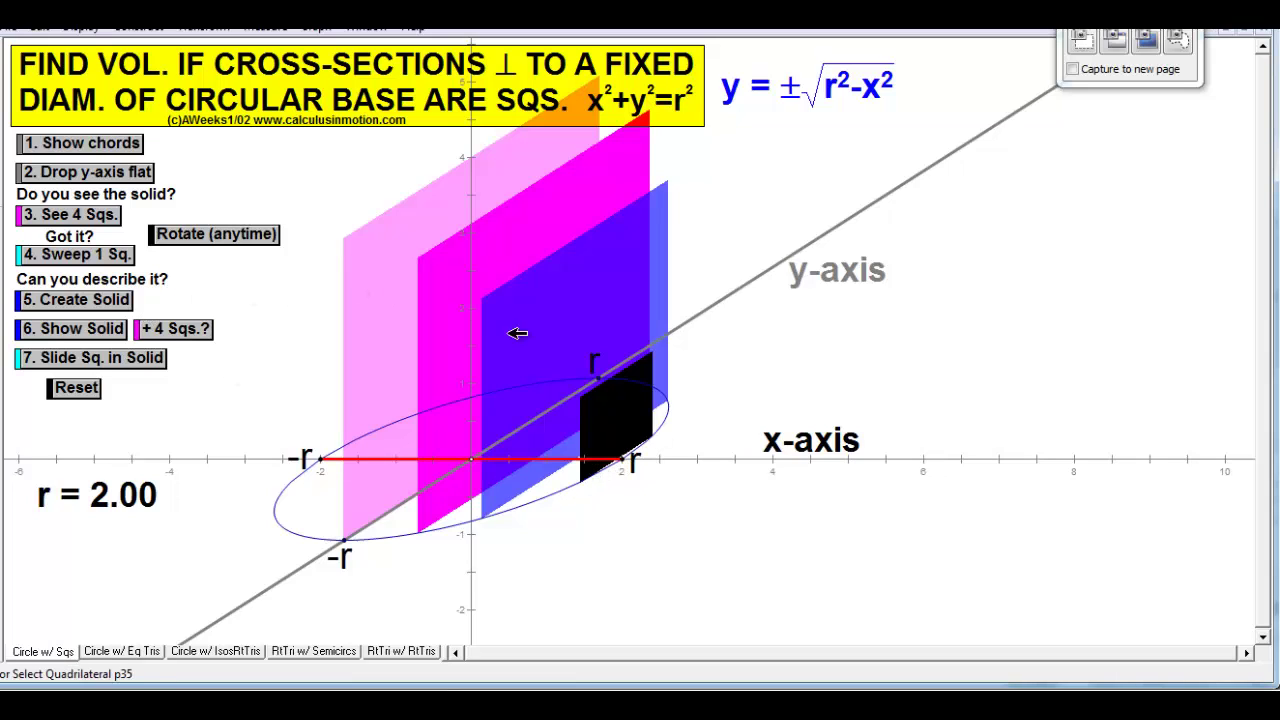
pyautogui.click(83, 257)
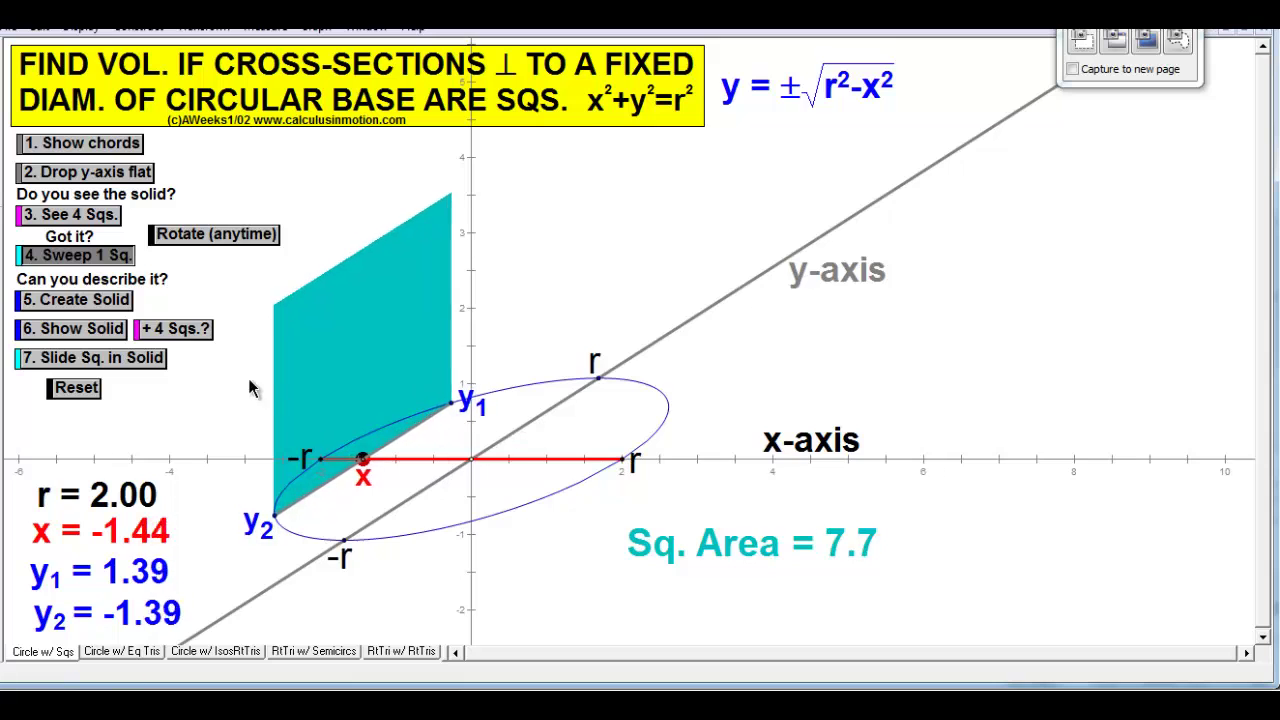
# Build and show the solid of volume 42.67, rotate it, and slide a square through it.
pyautogui.click(75, 302)
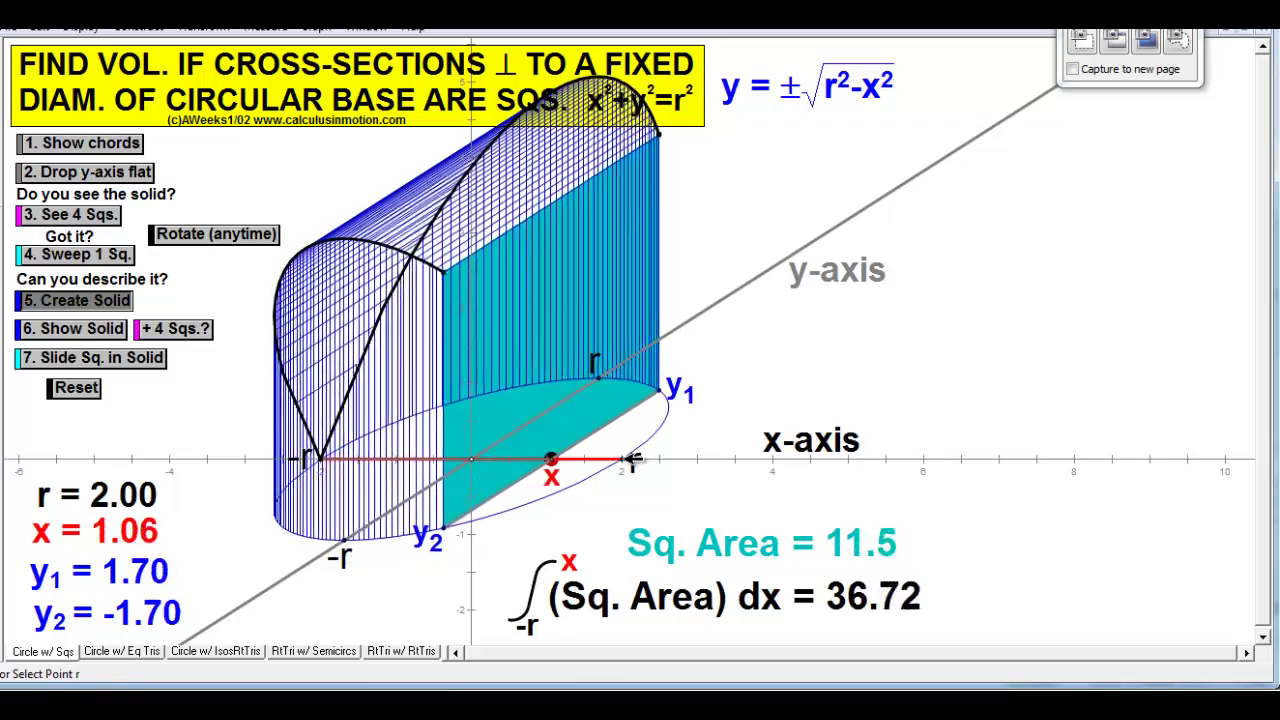
pyautogui.click(86, 333)
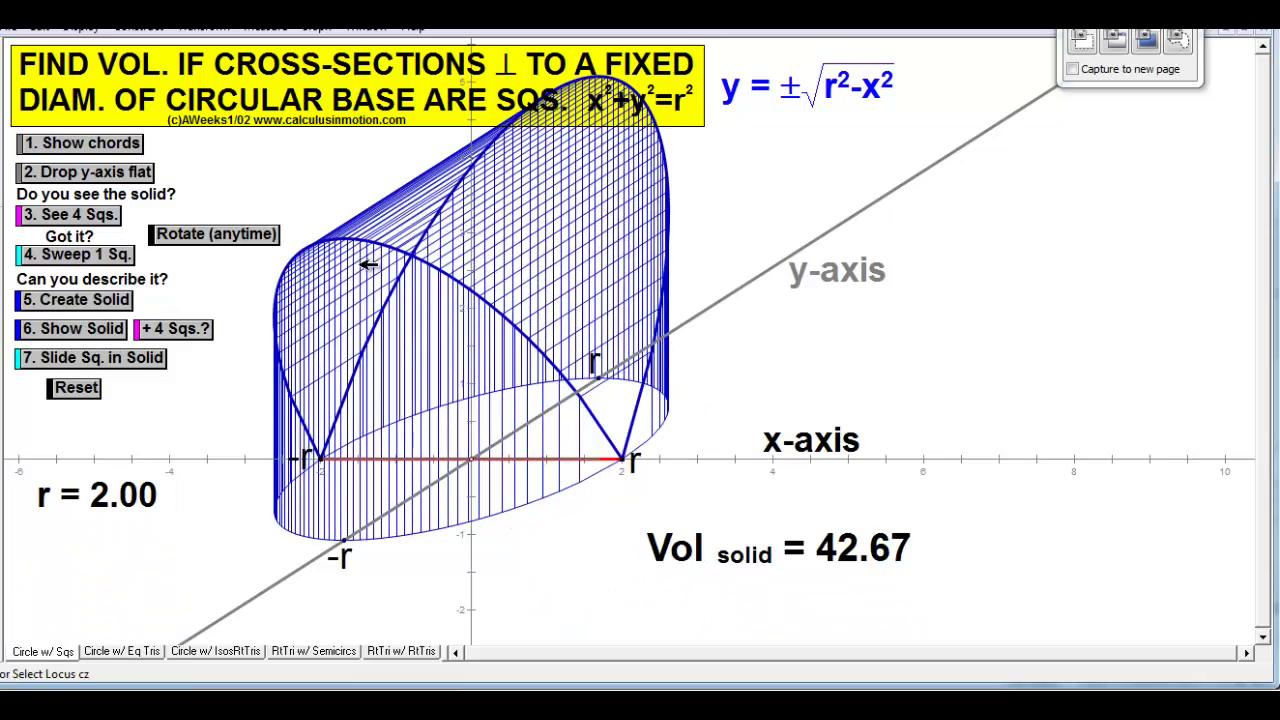
pyautogui.click(214, 240)
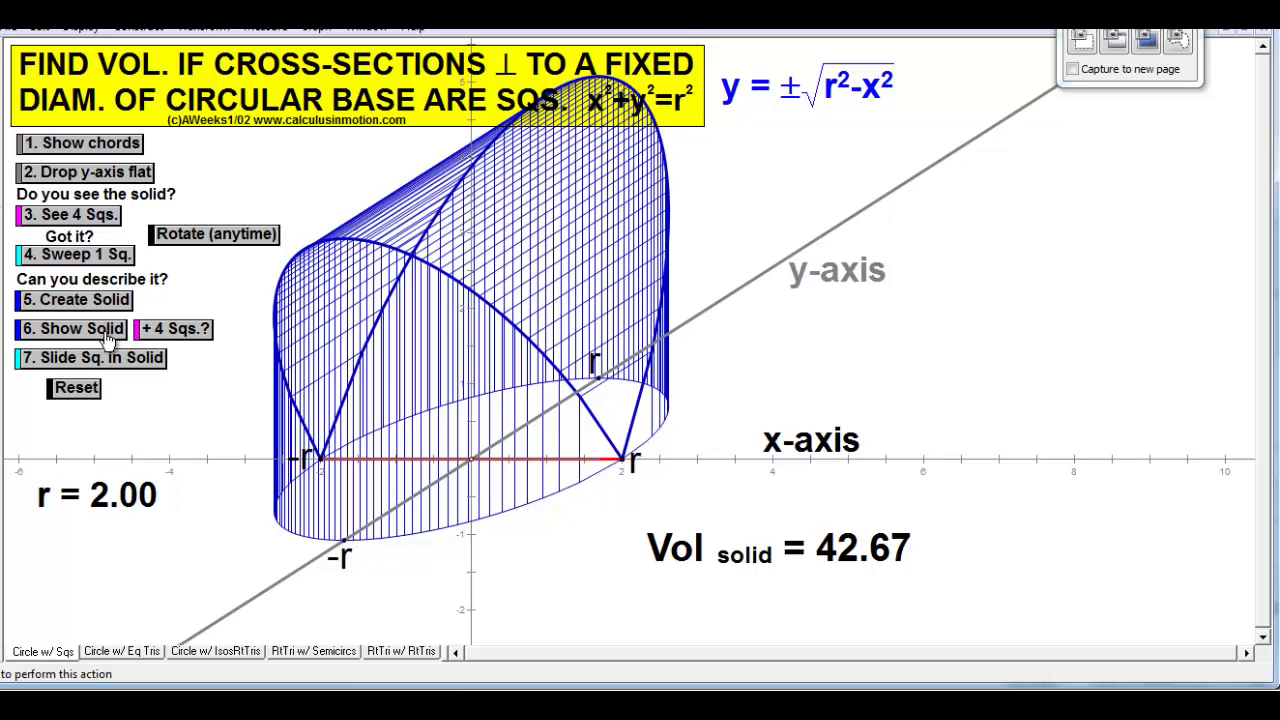
pyautogui.click(77, 362)
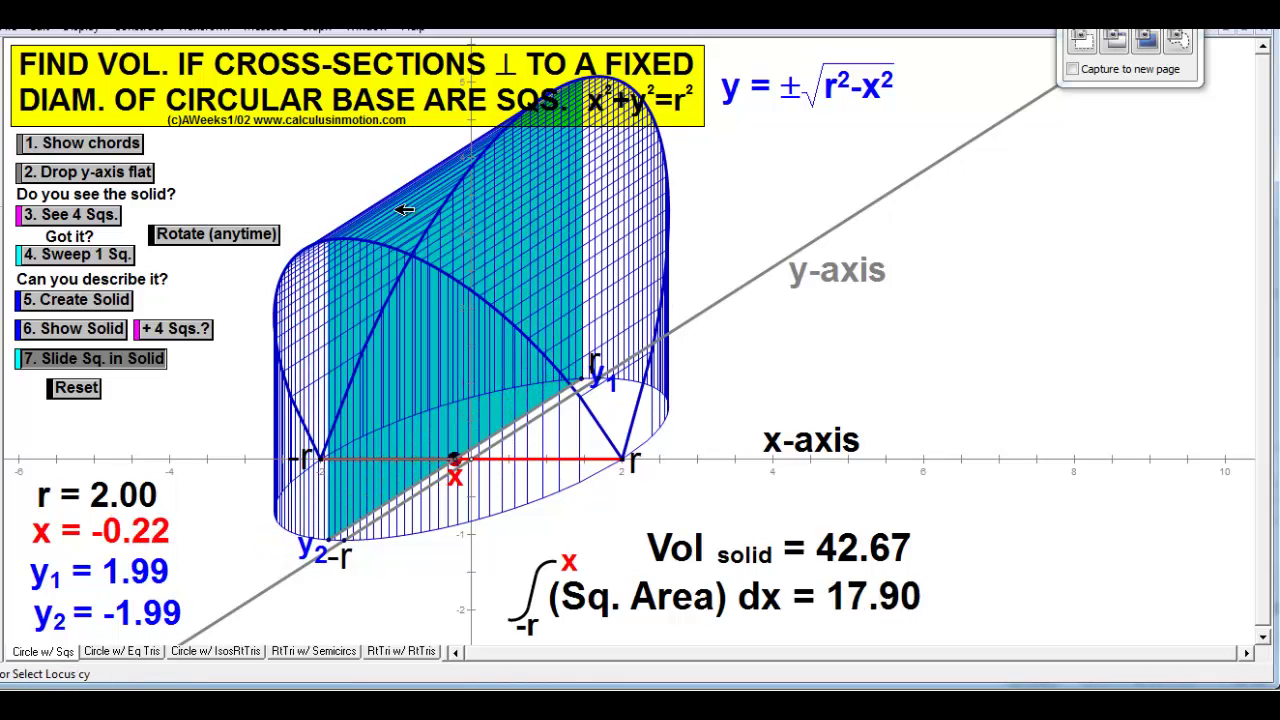
# Reset and replay the solid, then add the four squares inside it.
pyautogui.click(77, 393)
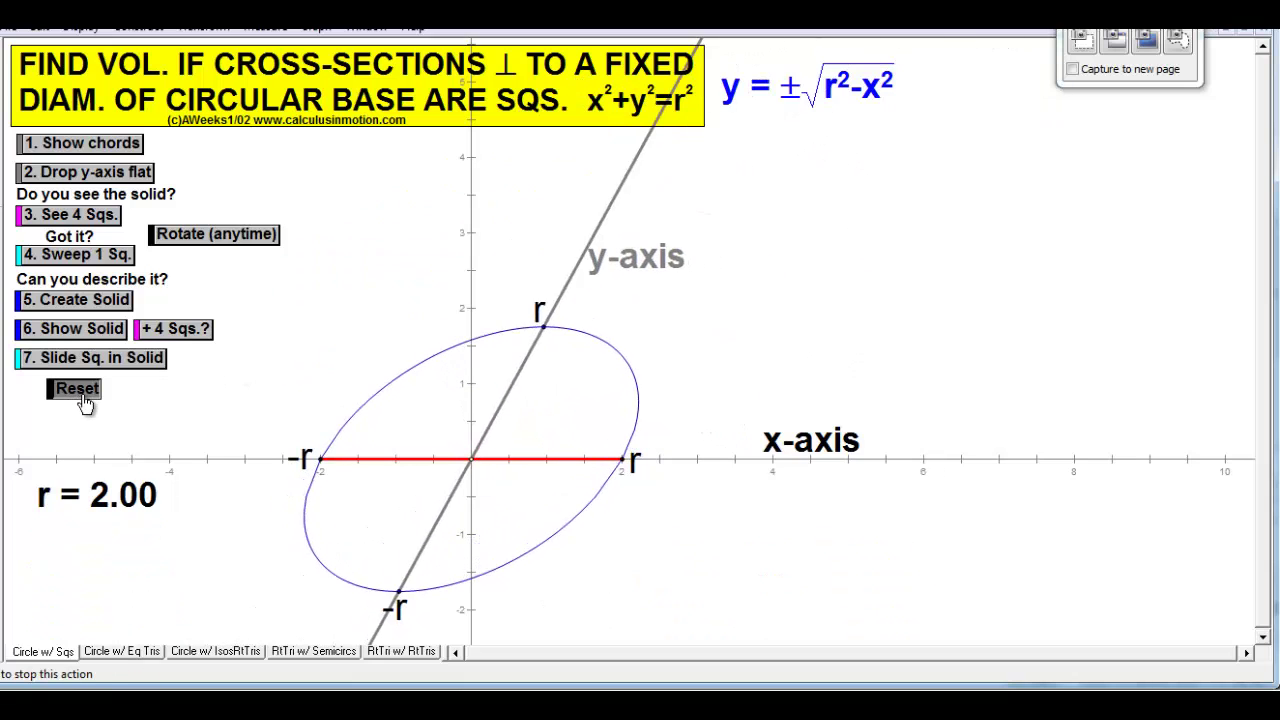
pyautogui.click(100, 180)
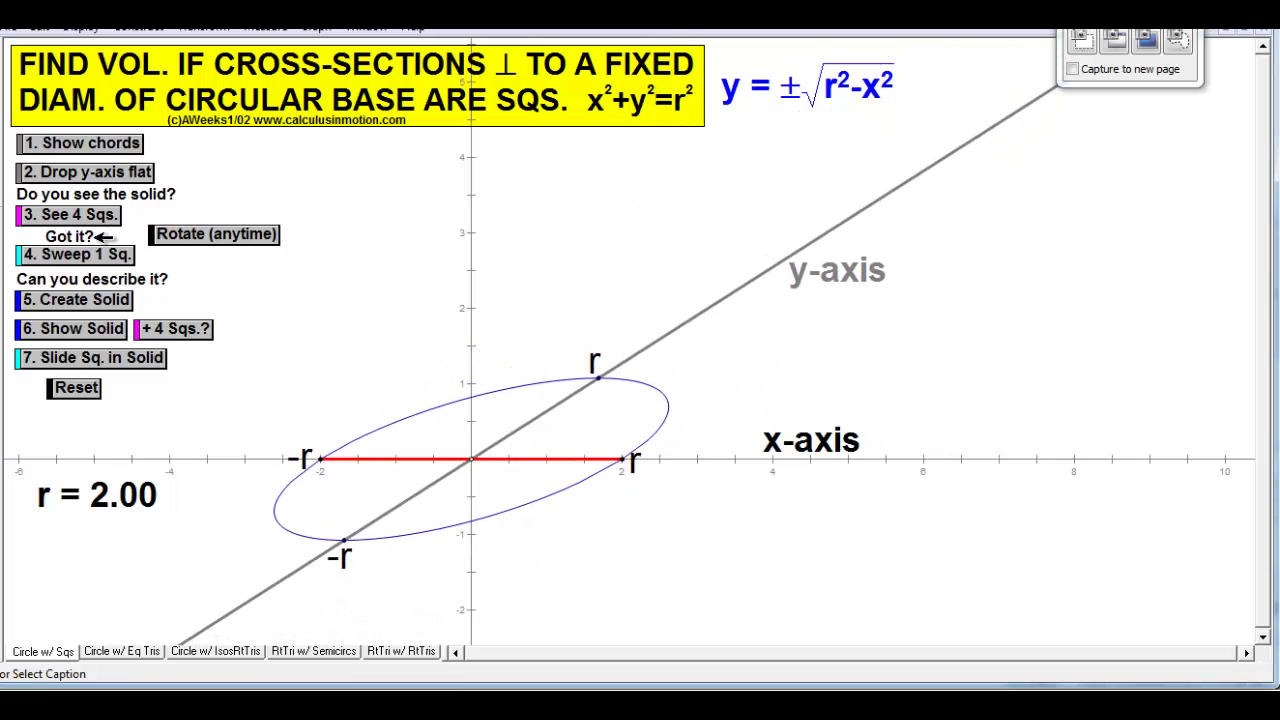
pyautogui.click(86, 300)
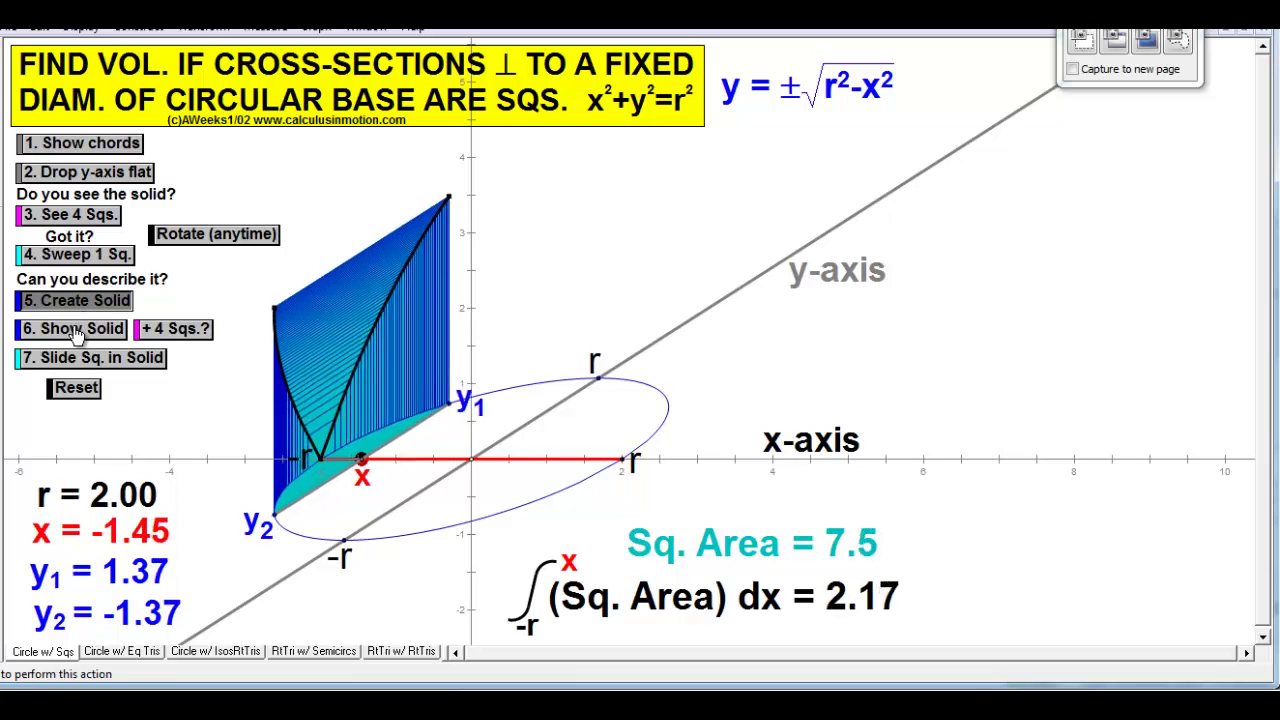
pyautogui.click(78, 332)
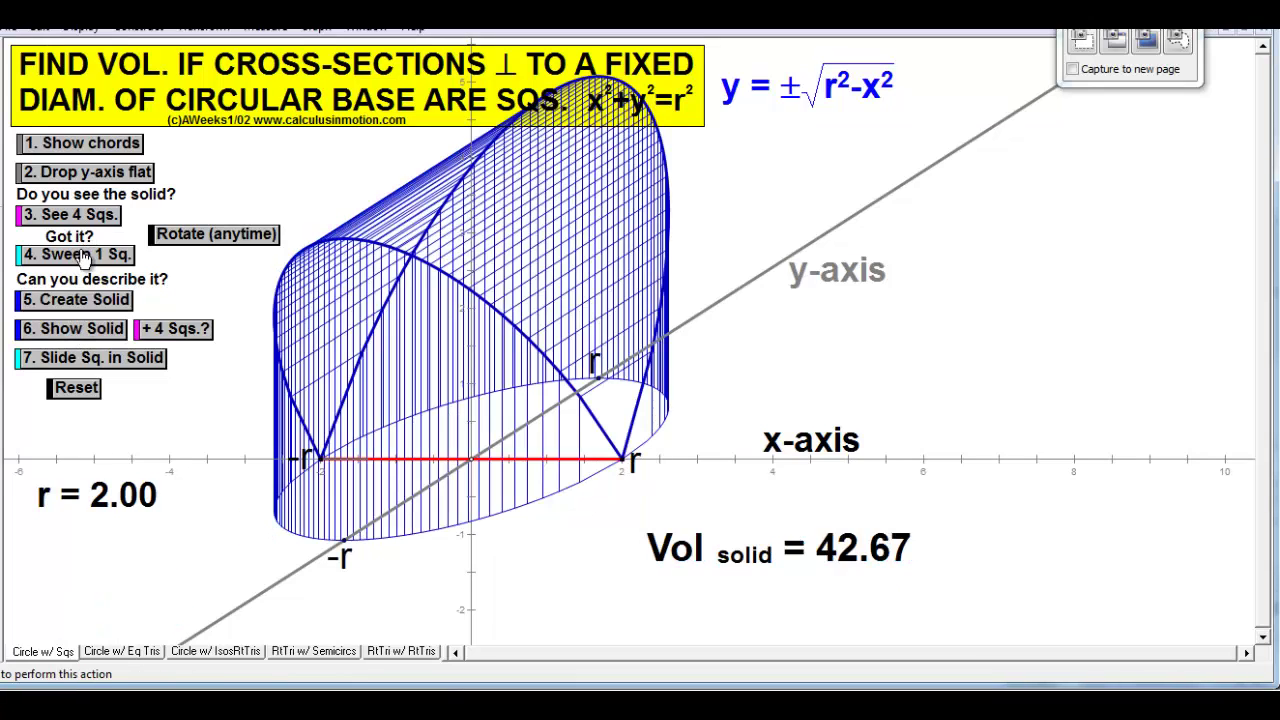
pyautogui.click(78, 220)
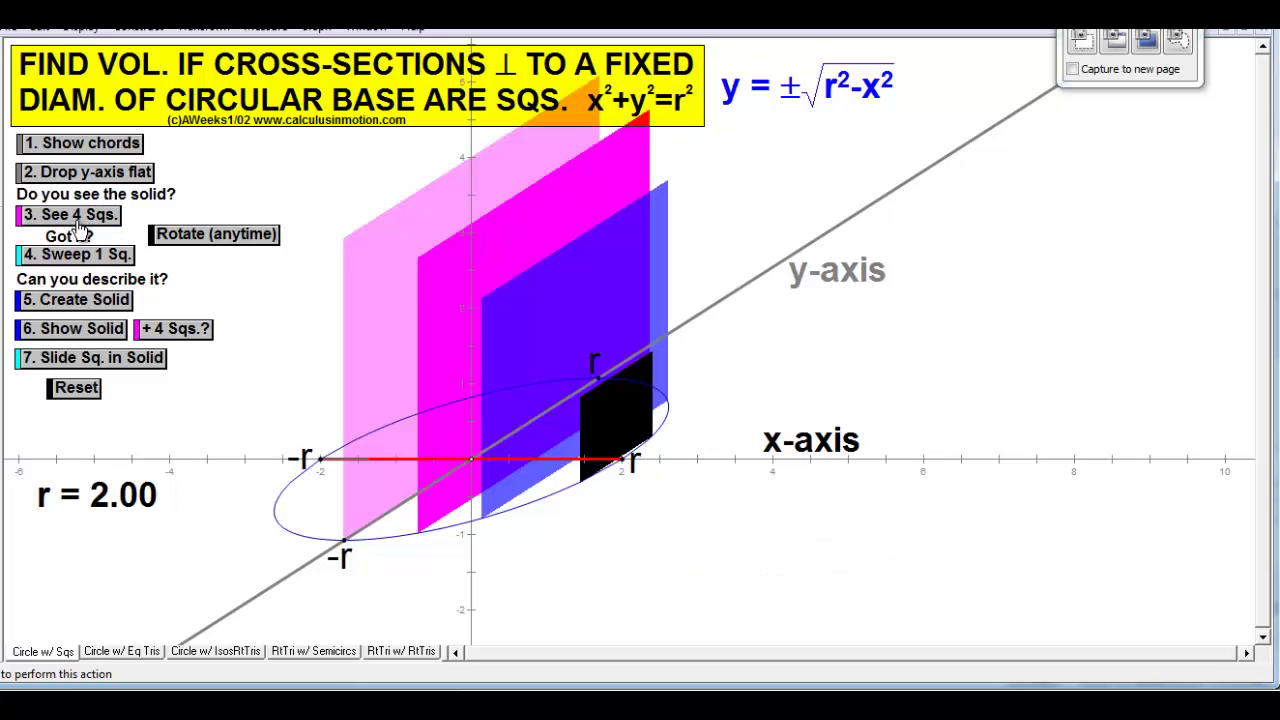
pyautogui.click(98, 335)
pyautogui.click(174, 333)
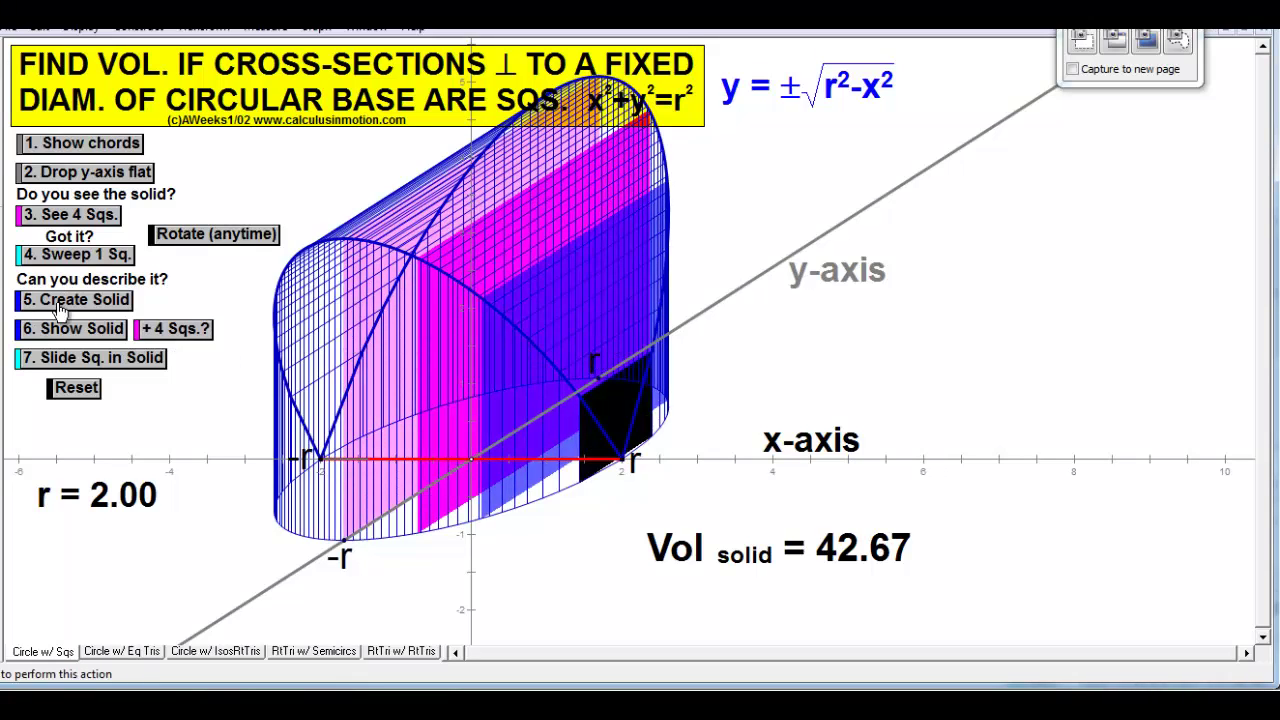
# Reset again, tilt the base flat, and show four square cross-sections standing on it.
pyautogui.click(75, 388)
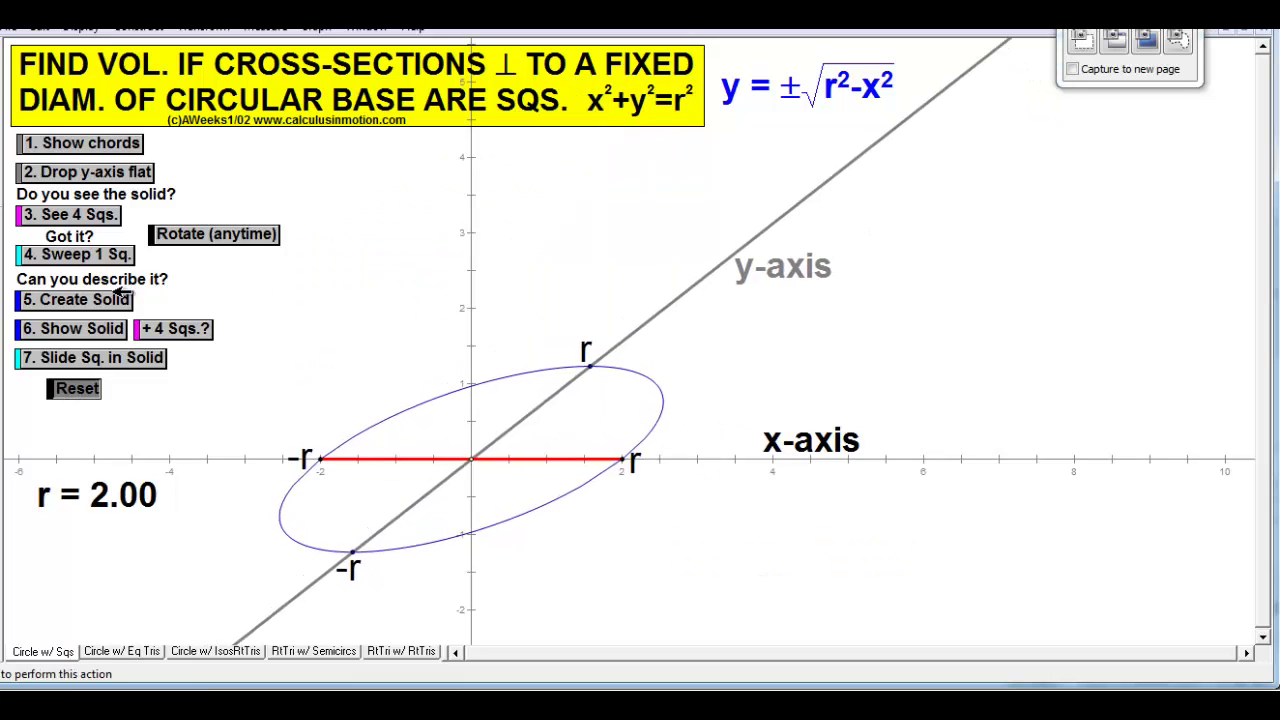
pyautogui.click(86, 176)
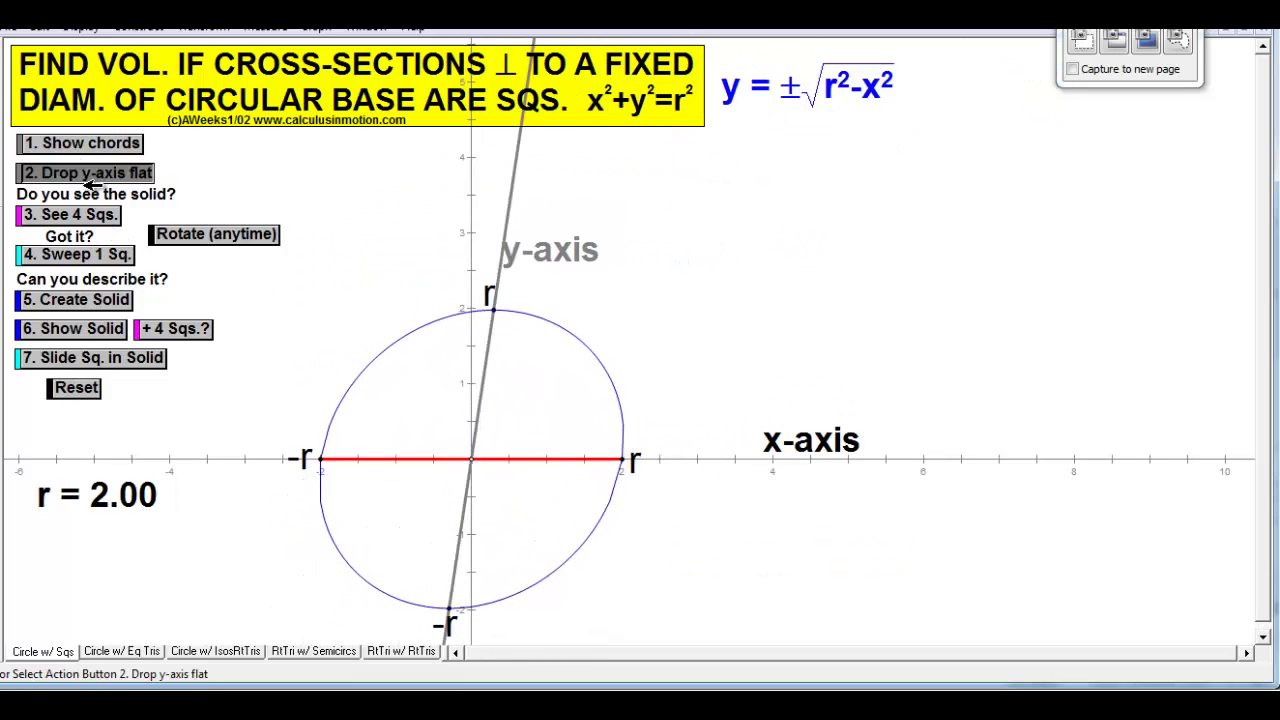
pyautogui.click(67, 217)
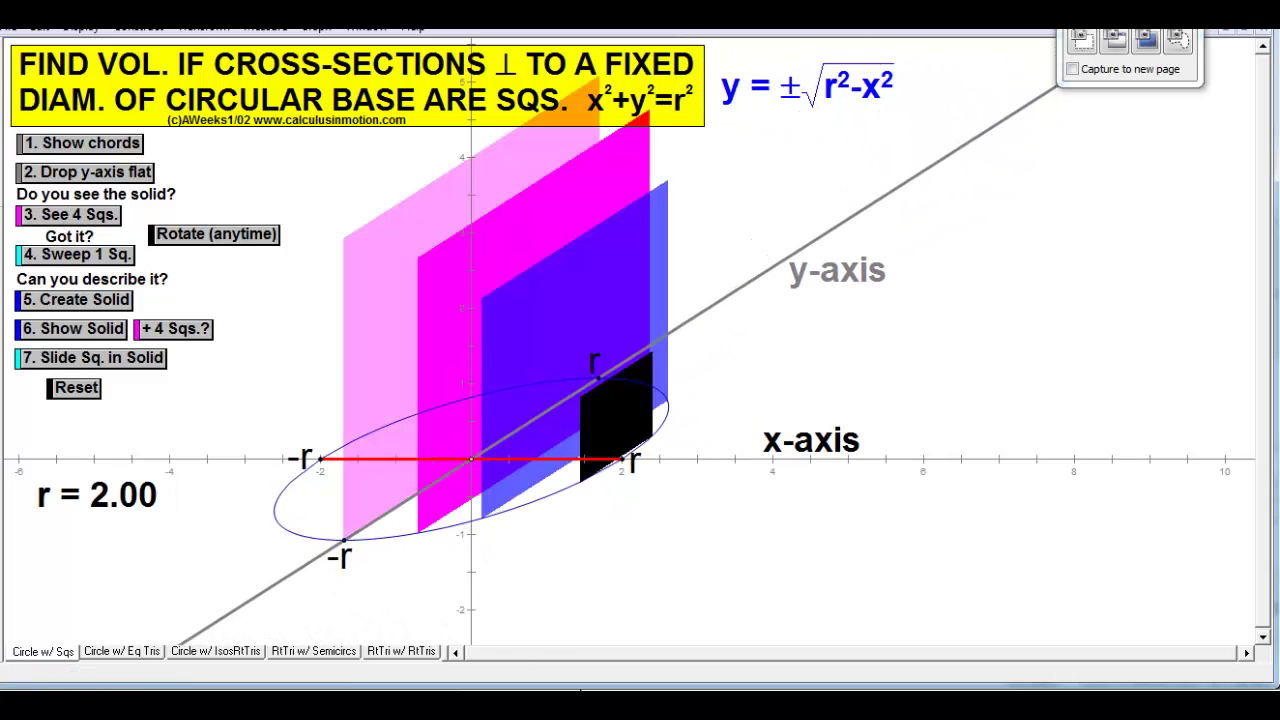
# Capture the Sketchpad cross-section graph into Notebook and write ∫₋₂² A(x) dx below the circle.
pyautogui.click(1080, 40)
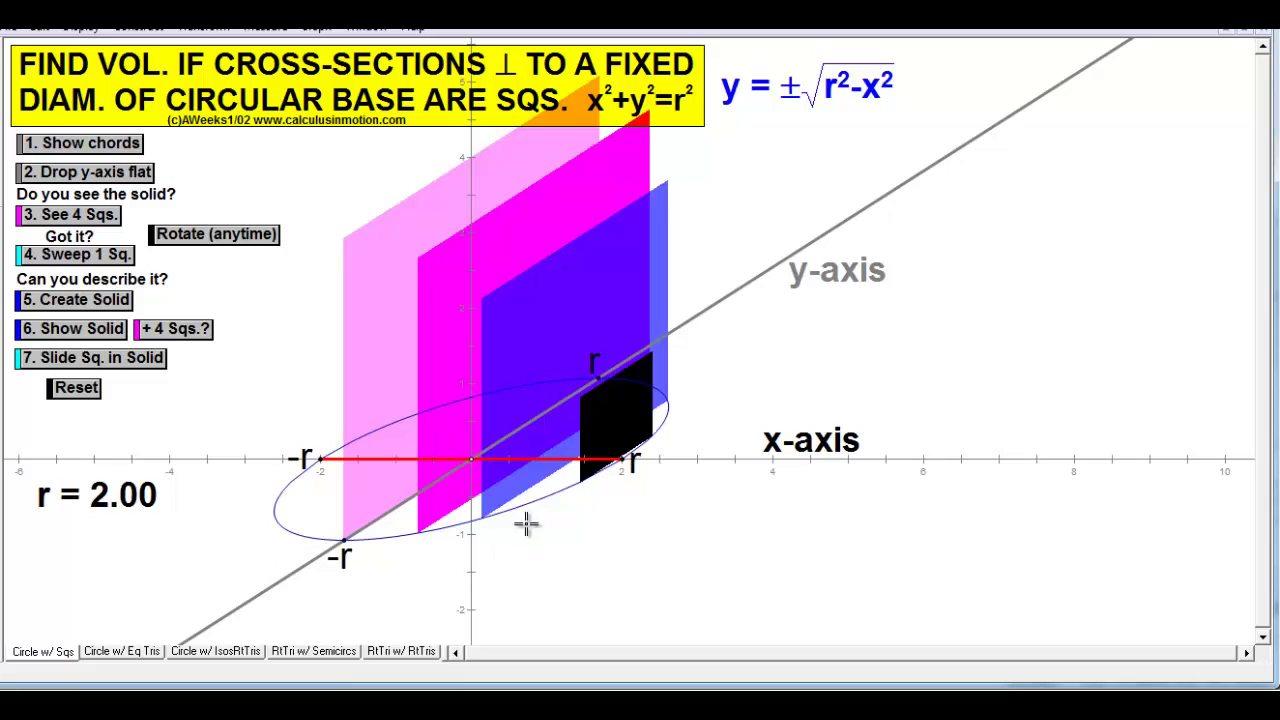
pyautogui.moveTo(645, 338)
pyautogui.mouseDown()
pyautogui.moveTo(718, 108)
pyautogui.moveTo(706, 80)
pyautogui.moveTo(572, 90)
pyautogui.mouseUp()
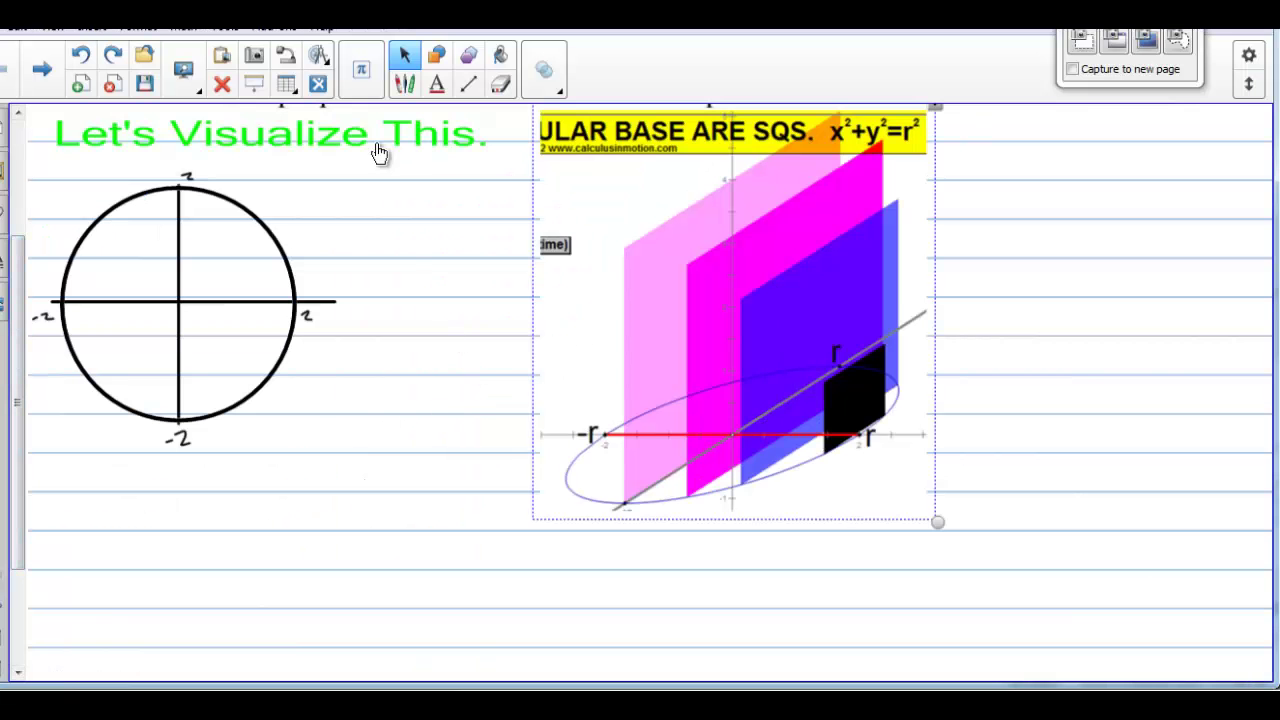
pyautogui.click(404, 84)
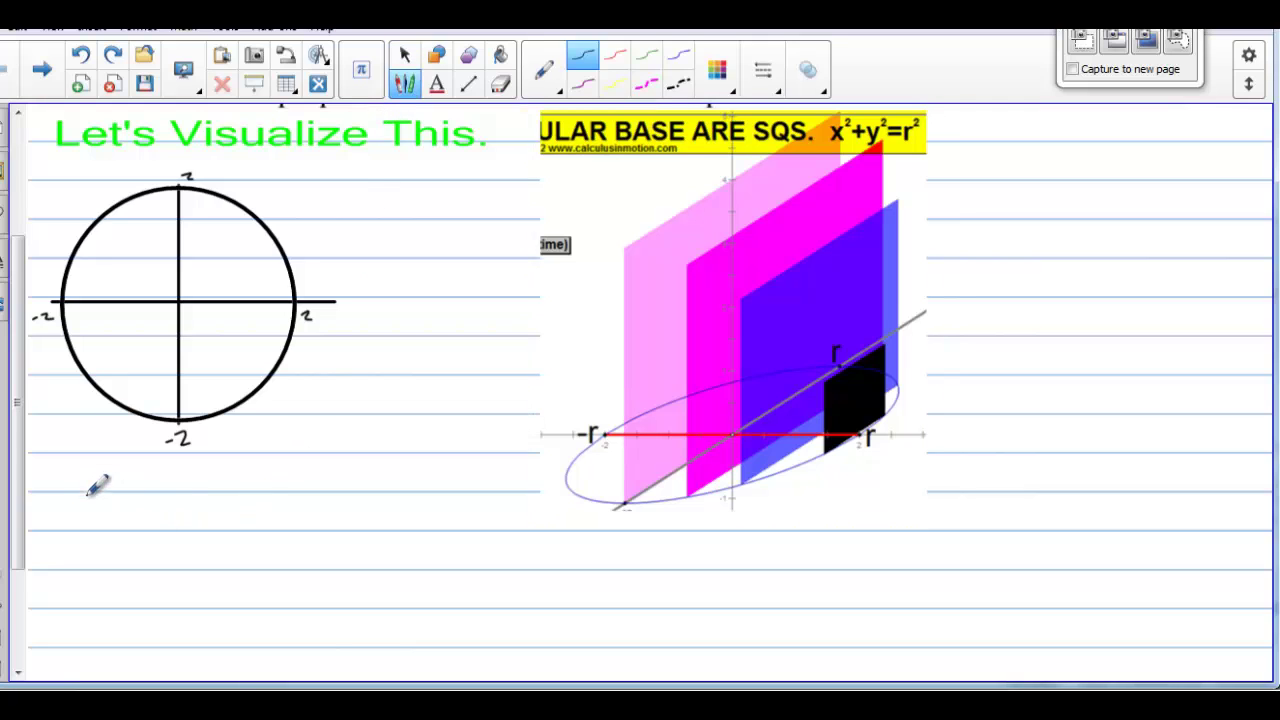
pyautogui.moveTo(52, 494)
pyautogui.mouseDown()
pyautogui.moveTo(42, 550)
pyautogui.moveTo(73, 490)
pyautogui.mouseUp()
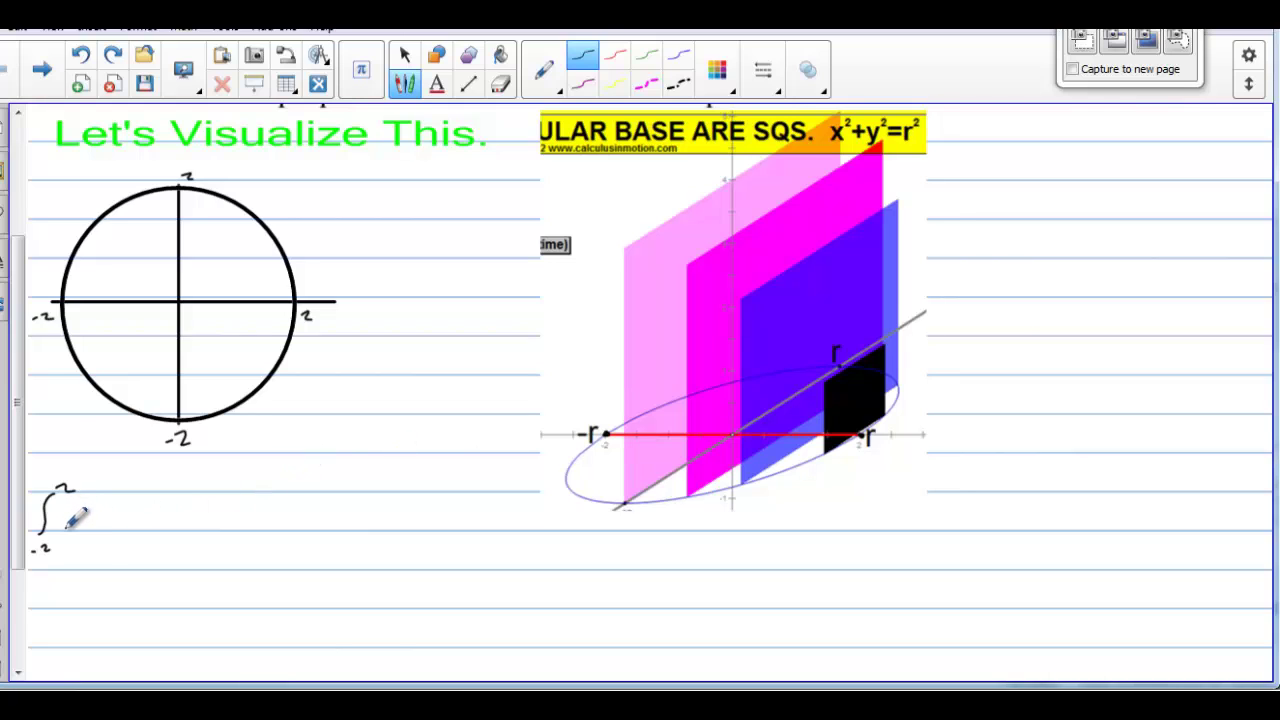
pyautogui.moveTo(67, 530)
pyautogui.mouseDown()
pyautogui.moveTo(82, 500)
pyautogui.moveTo(113, 525)
pyautogui.moveTo(101, 525)
pyautogui.mouseUp()
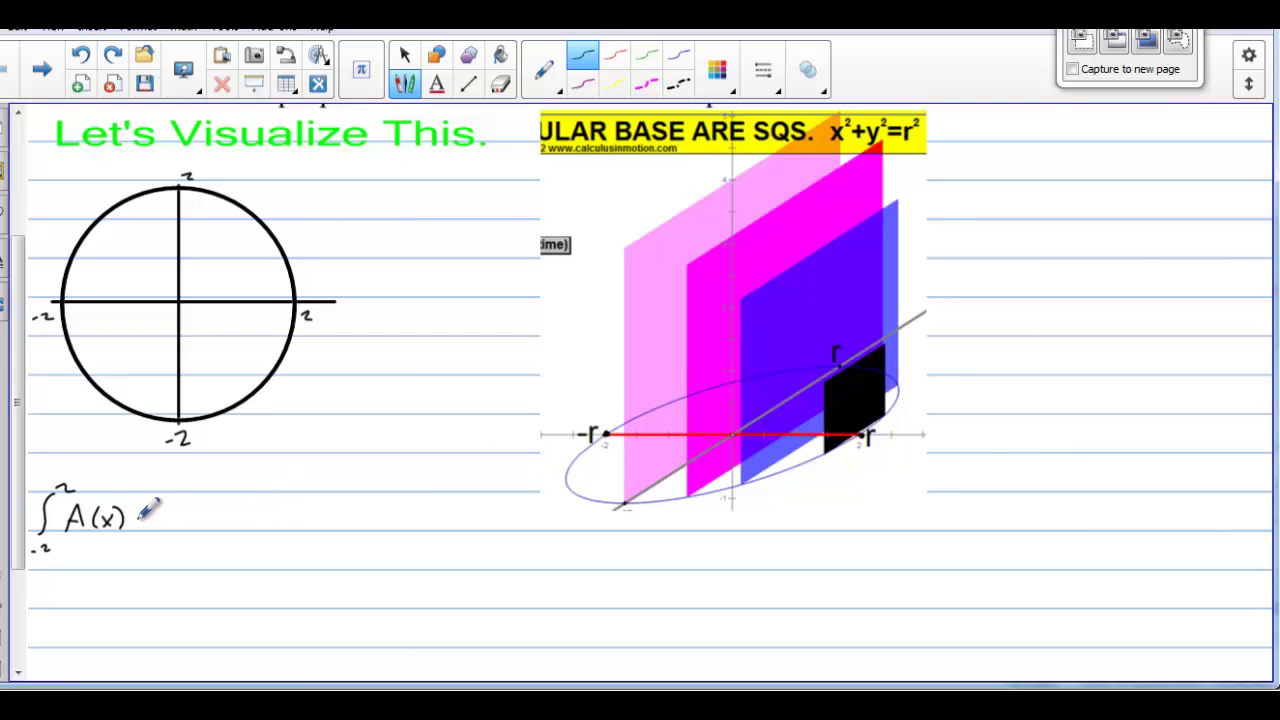
pyautogui.moveTo(148, 514)
pyautogui.mouseDown()
pyautogui.moveTo(160, 498)
pyautogui.moveTo(166, 527)
pyautogui.mouseUp()
pyautogui.moveTo(166, 512); pyautogui.dragTo(154, 527)
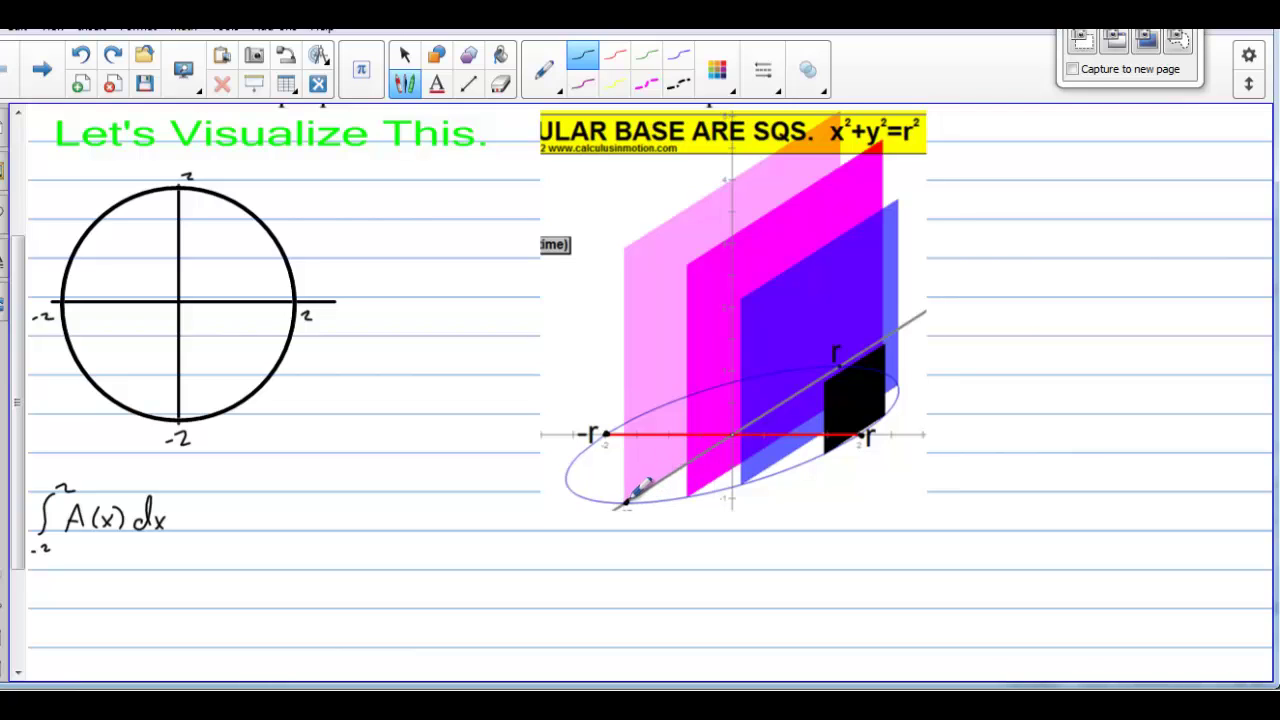
# Trace the diagonal axis on the captured graph and write x²+y²=4 beside it.
pyautogui.moveTo(671, 468); pyautogui.dragTo(692, 458)
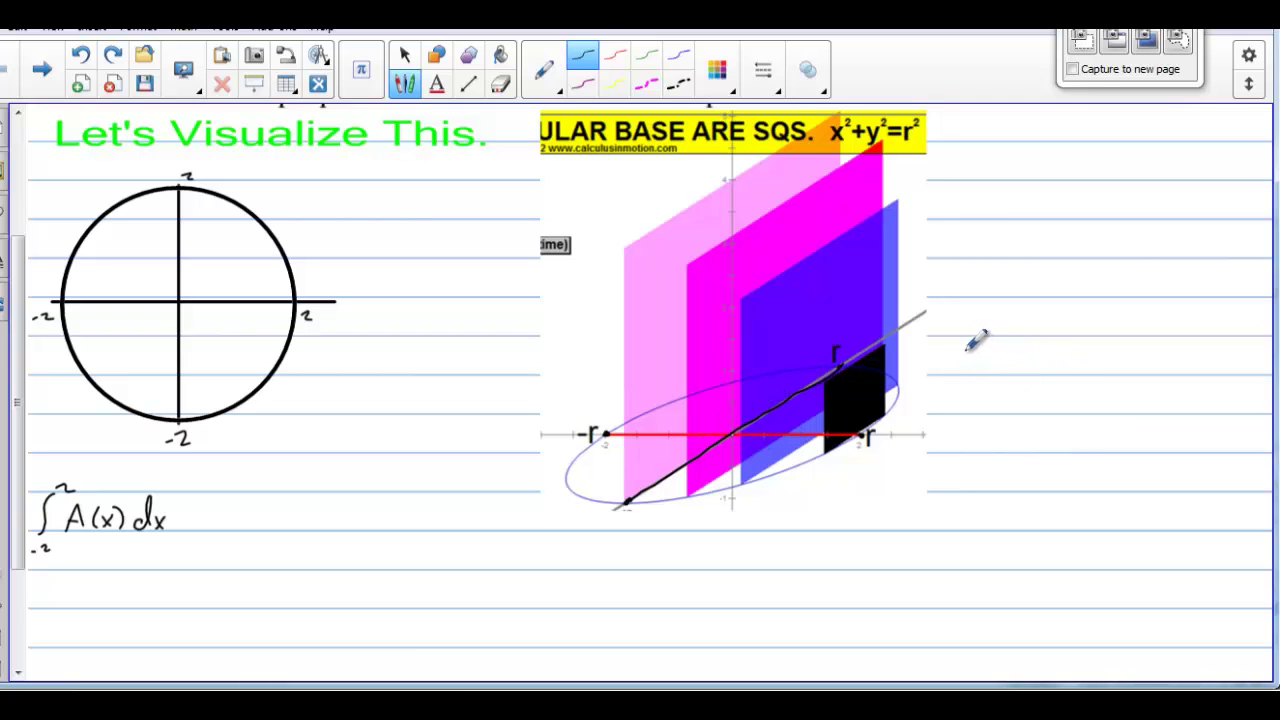
pyautogui.moveTo(968, 346); pyautogui.dragTo(986, 368)
pyautogui.moveTo(986, 348)
pyautogui.mouseDown()
pyautogui.moveTo(966, 368)
pyautogui.moveTo(1006, 346)
pyautogui.moveTo(1071, 340)
pyautogui.moveTo(1088, 350)
pyautogui.moveTo(1080, 372)
pyautogui.mouseUp()
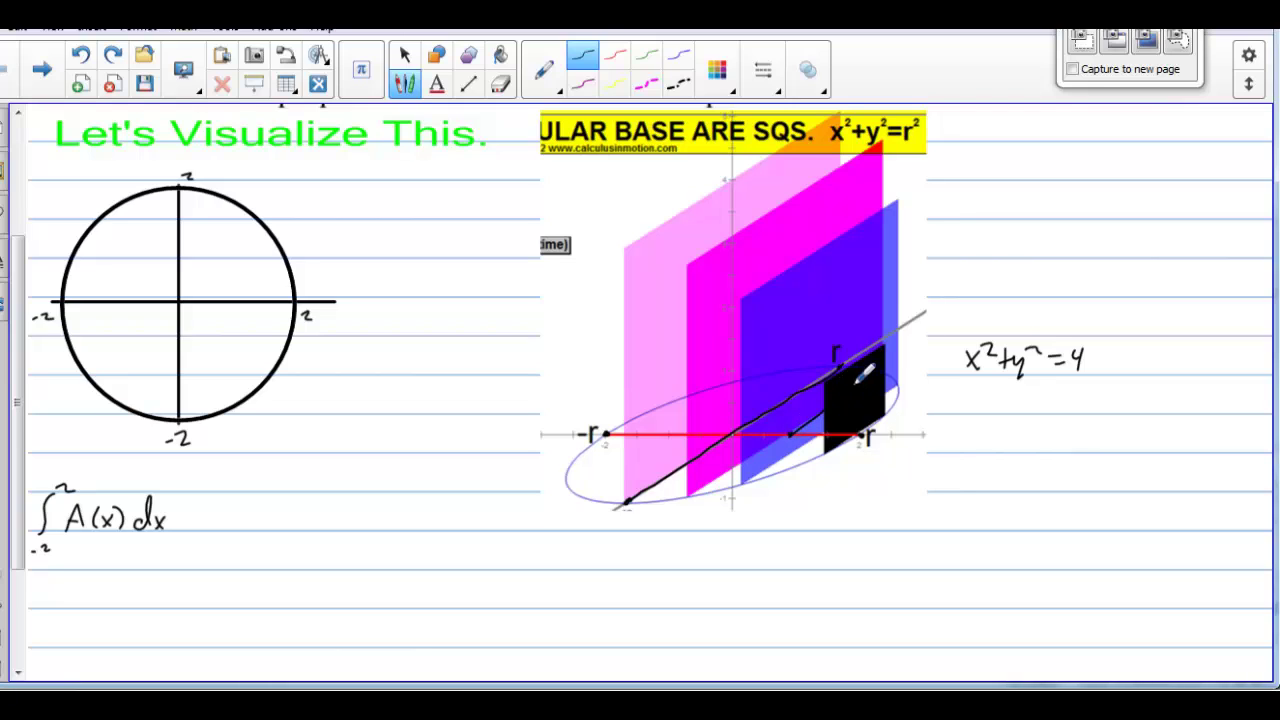
# Solve underneath: y² = 4−x², then y = ±√(4−x²).
pyautogui.moveTo(1003, 400)
pyautogui.mouseDown()
pyautogui.moveTo(1003, 437)
pyautogui.moveTo(1034, 400)
pyautogui.moveTo(1134, 396)
pyautogui.mouseUp()
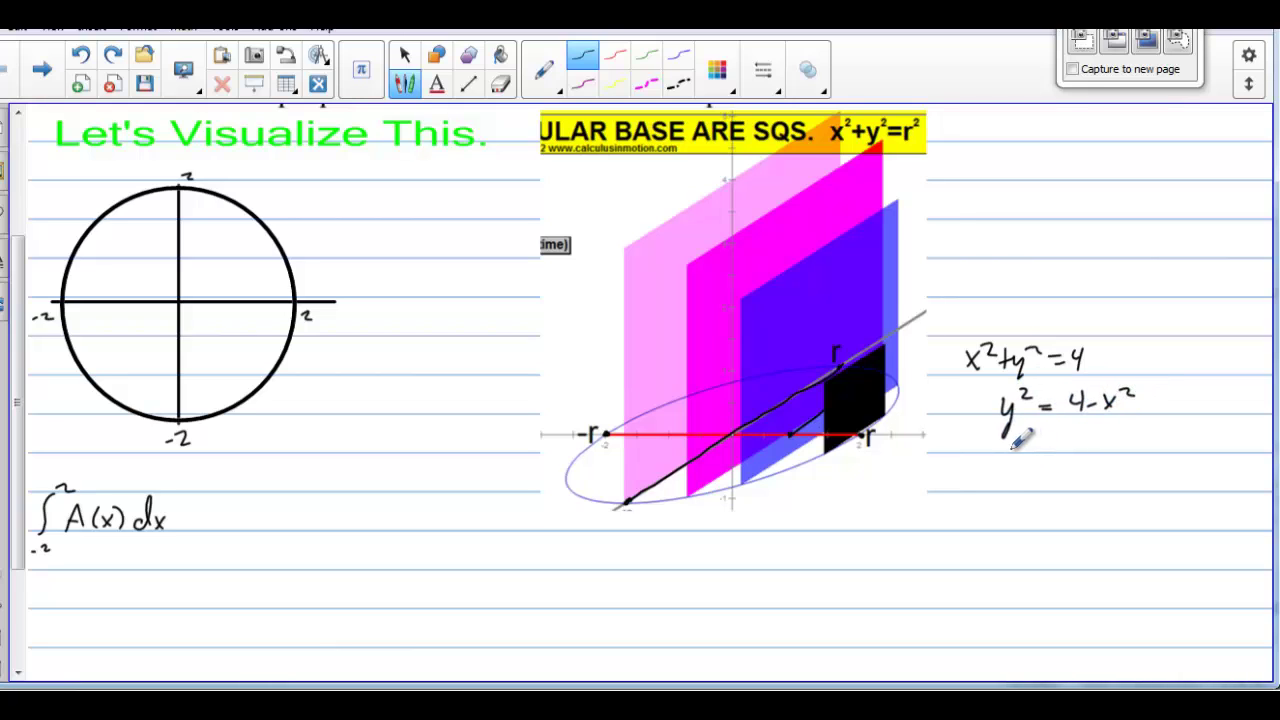
pyautogui.moveTo(1002, 430)
pyautogui.mouseDown()
pyautogui.moveTo(1005, 461)
pyautogui.moveTo(1034, 440)
pyautogui.mouseUp()
pyautogui.moveTo(1019, 450); pyautogui.dragTo(1060, 436)
pyautogui.moveTo(1046, 446)
pyautogui.mouseDown()
pyautogui.moveTo(1078, 445)
pyautogui.moveTo(1081, 412)
pyautogui.moveTo(1183, 405)
pyautogui.mouseUp()
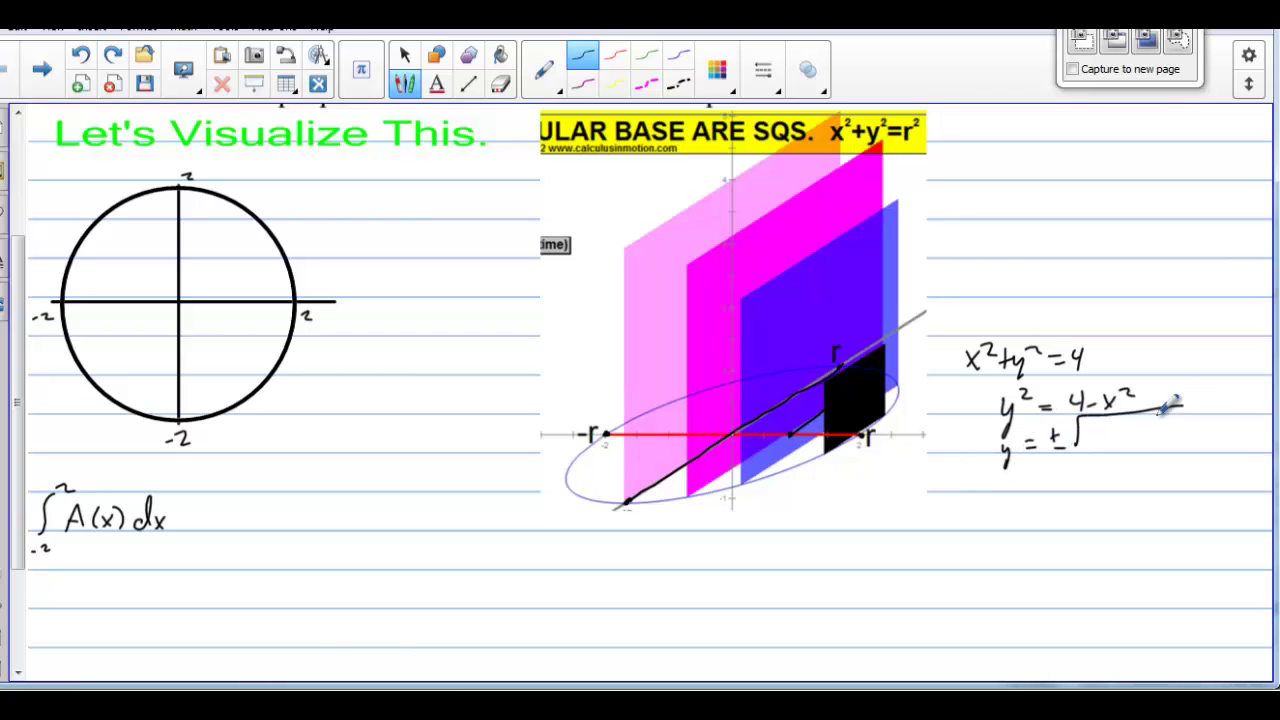
pyautogui.moveTo(1082, 426)
pyautogui.mouseDown()
pyautogui.moveTo(1088, 446)
pyautogui.moveTo(1102, 435)
pyautogui.mouseUp()
pyautogui.moveTo(1106, 423)
pyautogui.mouseDown()
pyautogui.moveTo(1118, 439)
pyautogui.moveTo(1151, 432)
pyautogui.mouseUp()
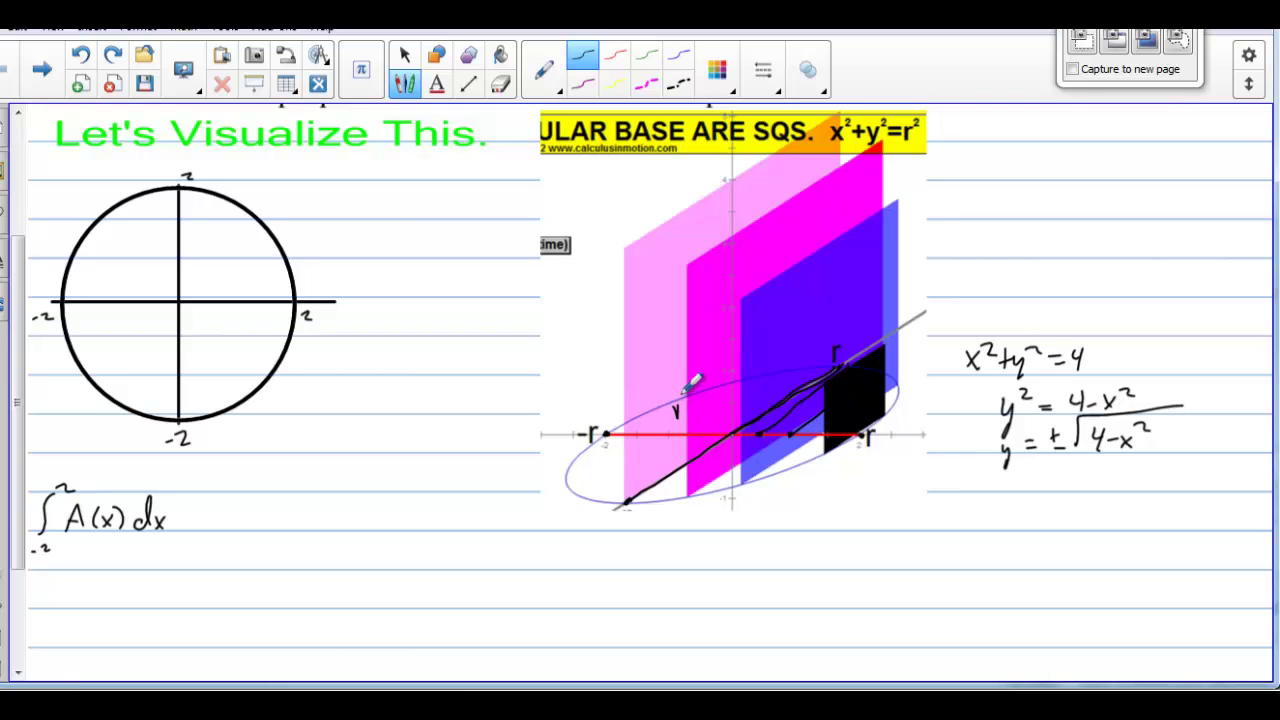
# Label the cross-section's side 2√(4−x²) on the captured graph.
pyautogui.moveTo(674, 402); pyautogui.dragTo(758, 364)
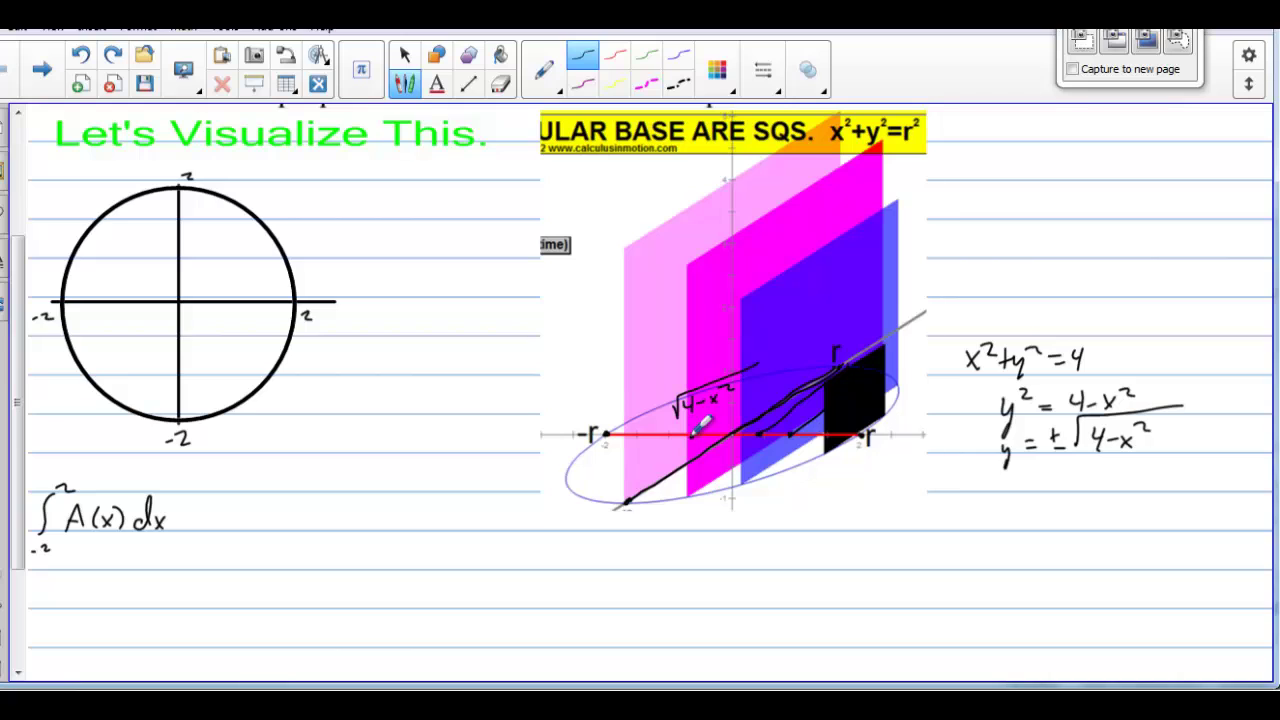
pyautogui.moveTo(693, 434); pyautogui.dragTo(620, 484)
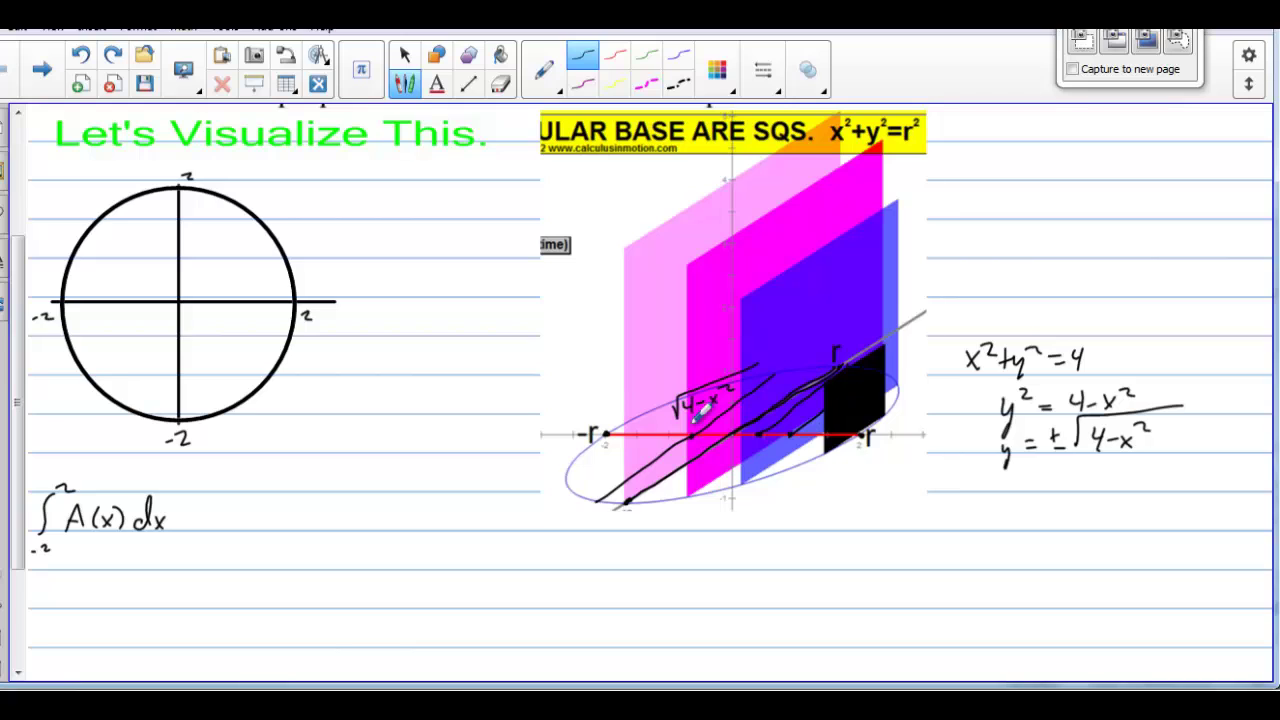
pyautogui.moveTo(656, 404); pyautogui.dragTo(667, 421)
# Write a second integral ∫₋₂ s² dx below the first.
pyautogui.moveTo(67, 575); pyautogui.dragTo(42, 628)
pyautogui.moveTo(77, 564); pyautogui.dragTo(80, 572)
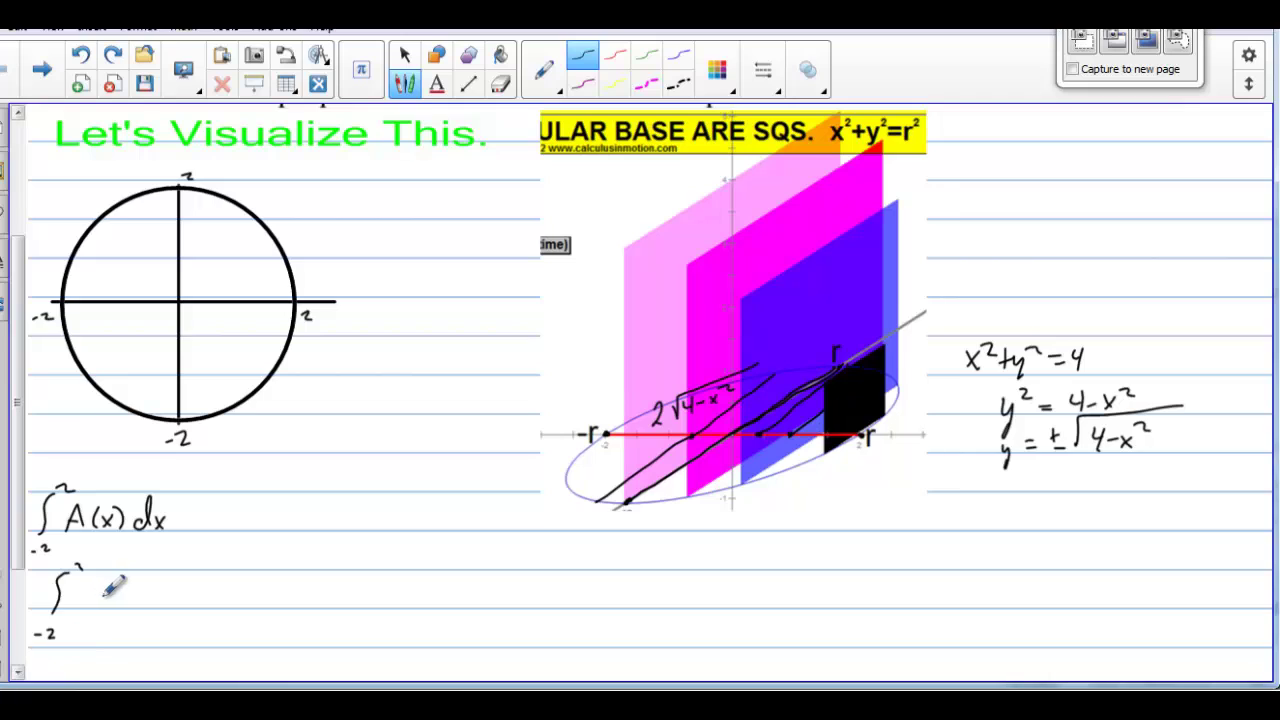
pyautogui.moveTo(97, 584)
pyautogui.mouseDown()
pyautogui.moveTo(88, 600)
pyautogui.moveTo(117, 580)
pyautogui.moveTo(124, 602)
pyautogui.moveTo(150, 590)
pyautogui.moveTo(158, 604)
pyautogui.mouseUp()
pyautogui.moveTo(158, 588); pyautogui.dragTo(145, 604)
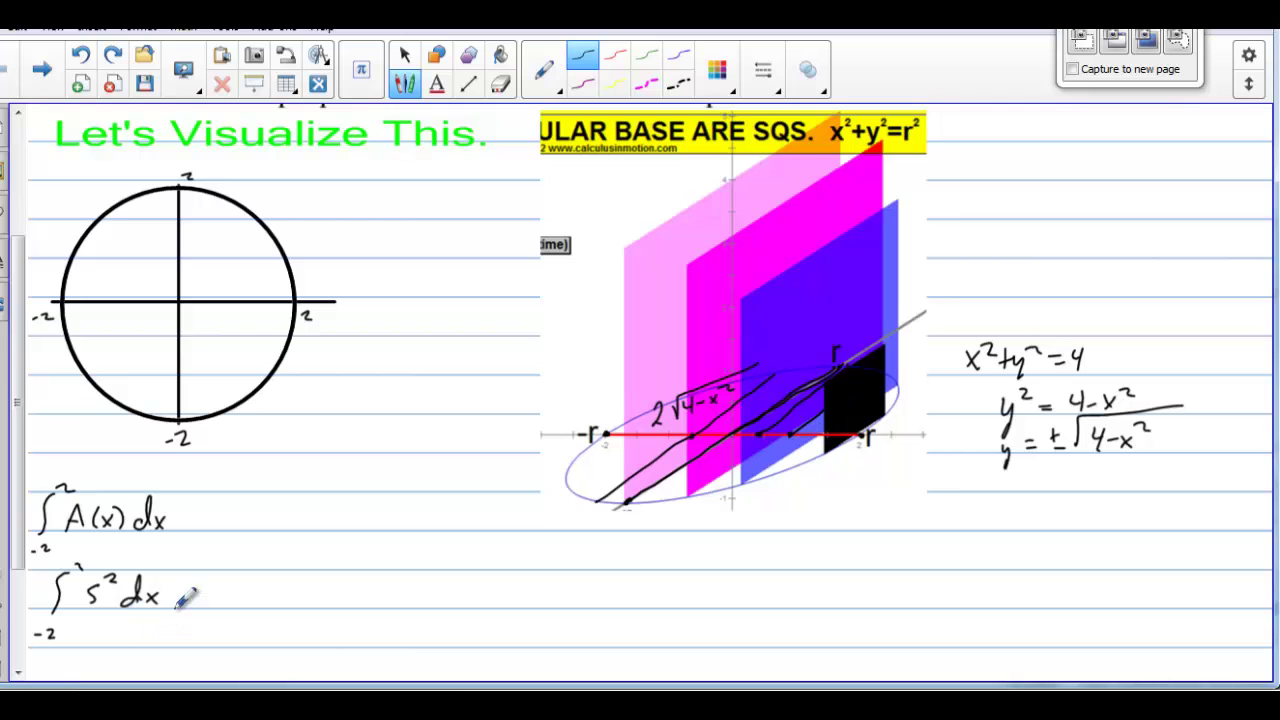
# Extend it with = ∫₋₂² (2√(4−x²))² dx.
pyautogui.moveTo(177, 594); pyautogui.dragTo(192, 600)
pyautogui.moveTo(242, 568)
pyautogui.mouseDown()
pyautogui.moveTo(220, 637)
pyautogui.moveTo(241, 641)
pyautogui.moveTo(256, 552)
pyautogui.moveTo(268, 610)
pyautogui.moveTo(366, 575)
pyautogui.moveTo(326, 606)
pyautogui.moveTo(344, 598)
pyautogui.mouseUp()
pyautogui.moveTo(348, 592)
pyautogui.mouseDown()
pyautogui.moveTo(358, 604)
pyautogui.moveTo(372, 582)
pyautogui.moveTo(384, 612)
pyautogui.mouseUp()
pyautogui.moveTo(392, 568)
pyautogui.mouseDown()
pyautogui.moveTo(433, 565)
pyautogui.moveTo(452, 602)
pyautogui.mouseUp()
pyautogui.moveTo(450, 586); pyautogui.dragTo(436, 602)
pyautogui.moveTo(274, 590)
pyautogui.mouseDown()
pyautogui.moveTo(272, 612)
pyautogui.moveTo(290, 622)
pyautogui.moveTo(368, 612)
pyautogui.mouseUp()
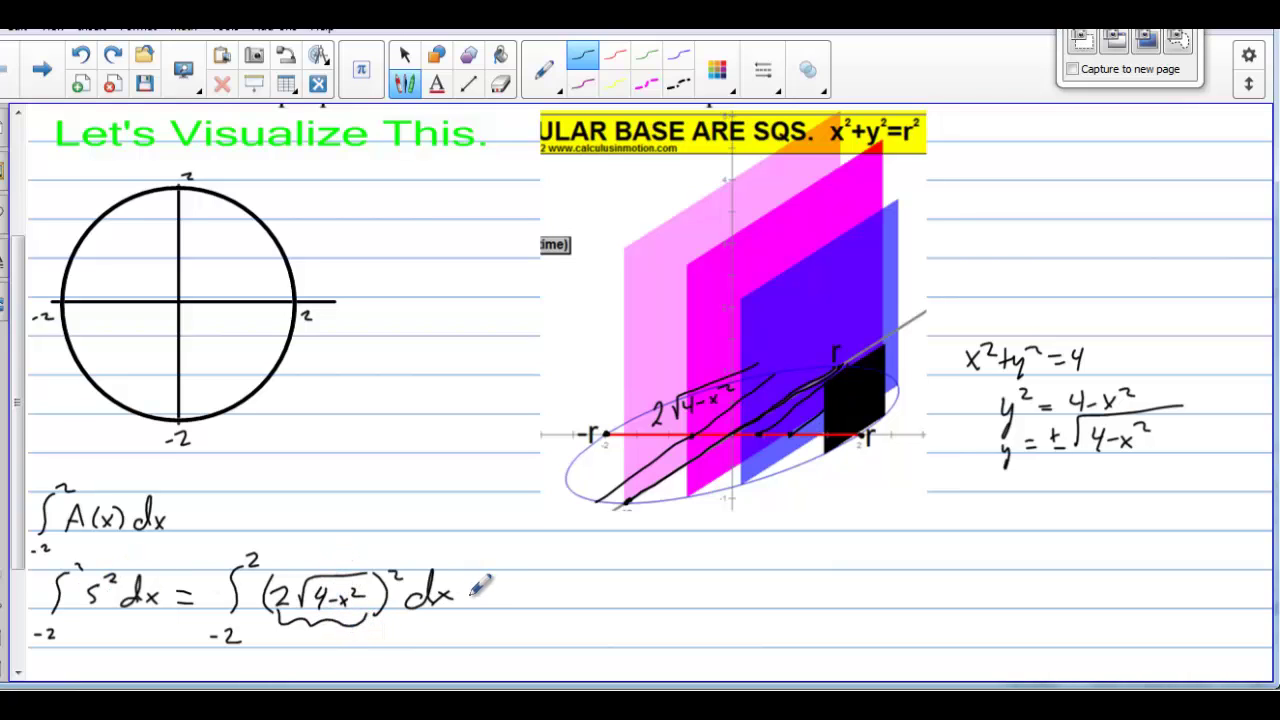
# Add = 4∫₋₂² 4− to begin simplifying the integral.
pyautogui.moveTo(473, 588); pyautogui.dragTo(494, 587)
pyautogui.moveTo(473, 599); pyautogui.dragTo(495, 598)
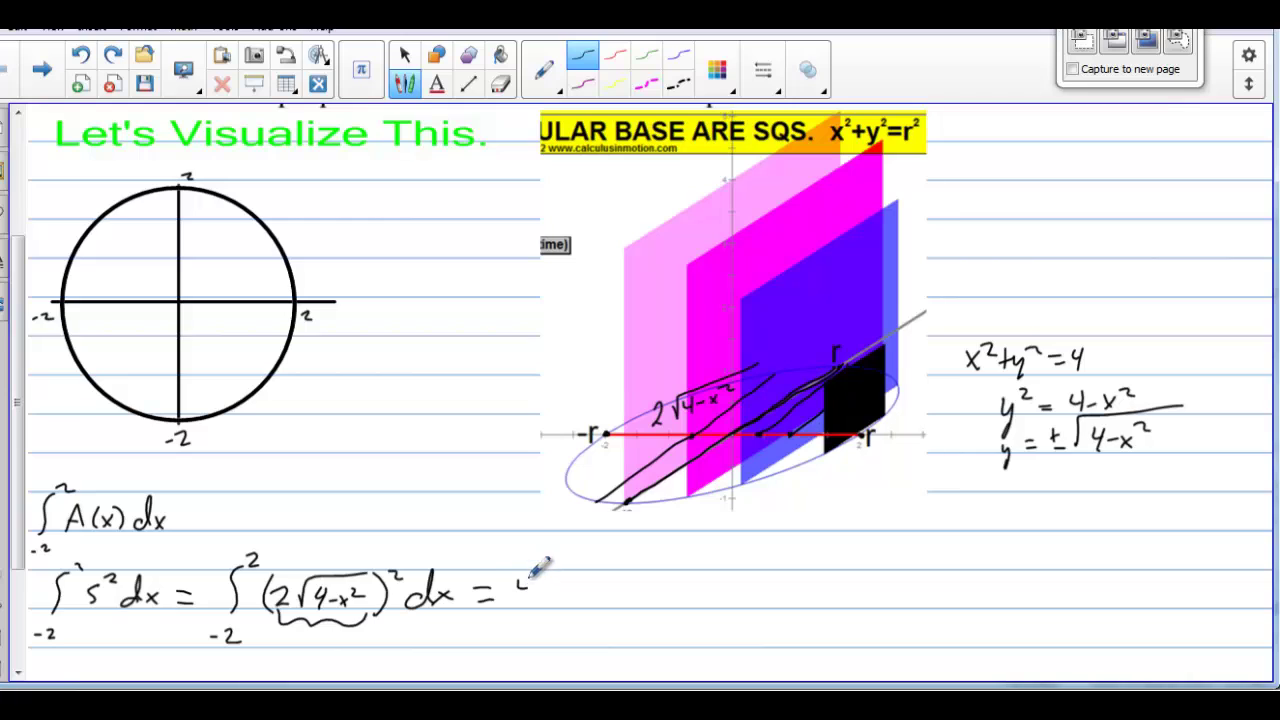
pyautogui.moveTo(521, 580); pyautogui.dragTo(536, 594)
pyautogui.moveTo(529, 582)
pyautogui.mouseDown()
pyautogui.moveTo(542, 624)
pyautogui.moveTo(563, 632)
pyautogui.mouseUp()
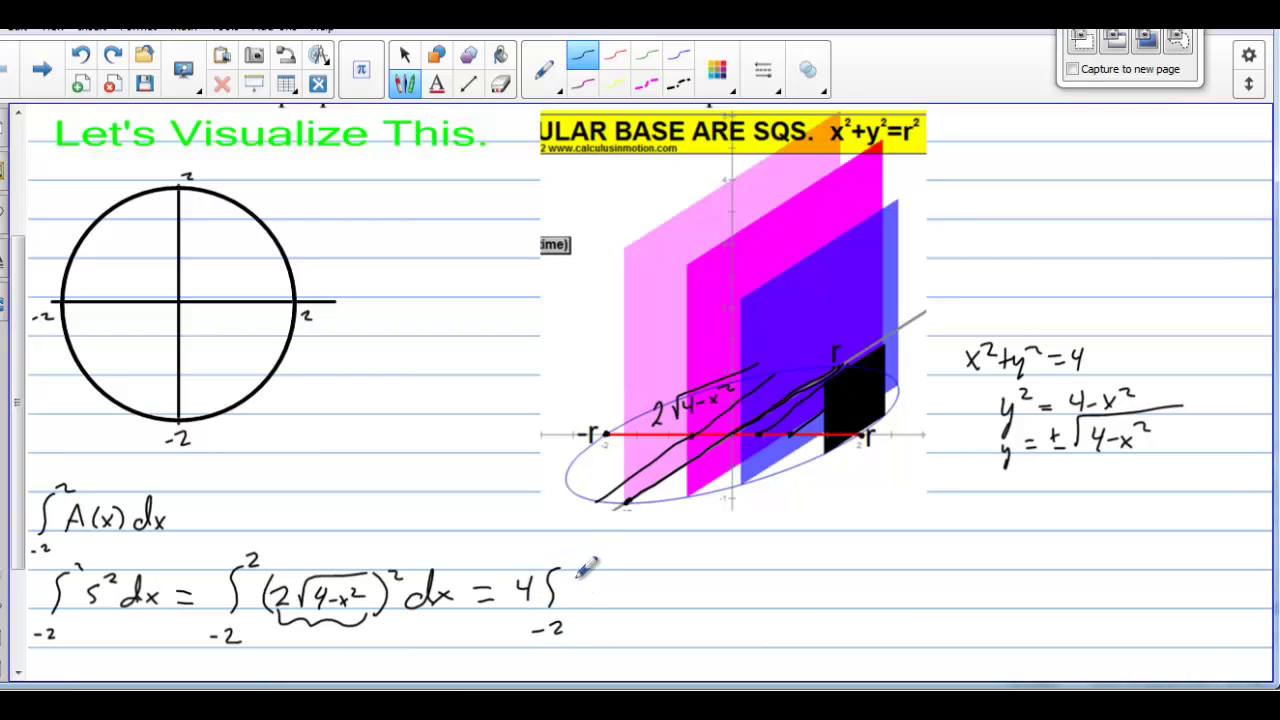
pyautogui.moveTo(577, 556); pyautogui.dragTo(590, 594)
pyautogui.moveTo(586, 582)
pyautogui.mouseDown()
pyautogui.moveTo(585, 603)
pyautogui.moveTo(628, 601)
pyautogui.mouseUp()
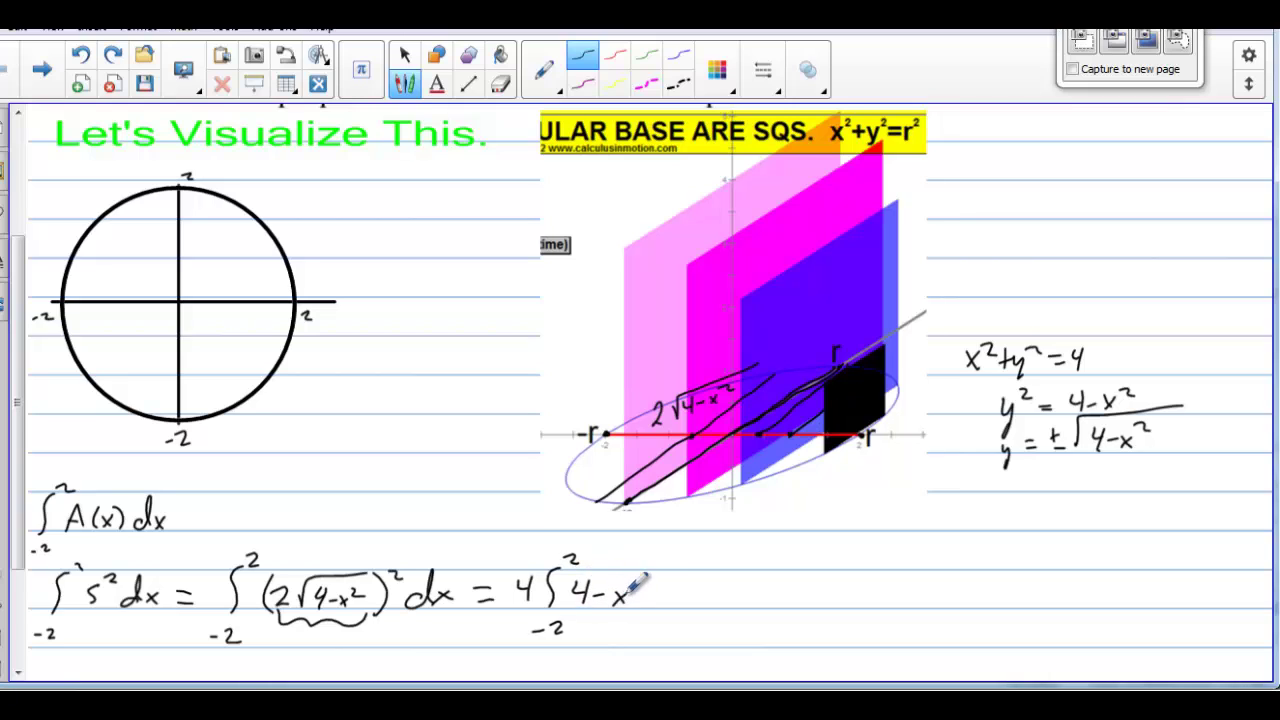